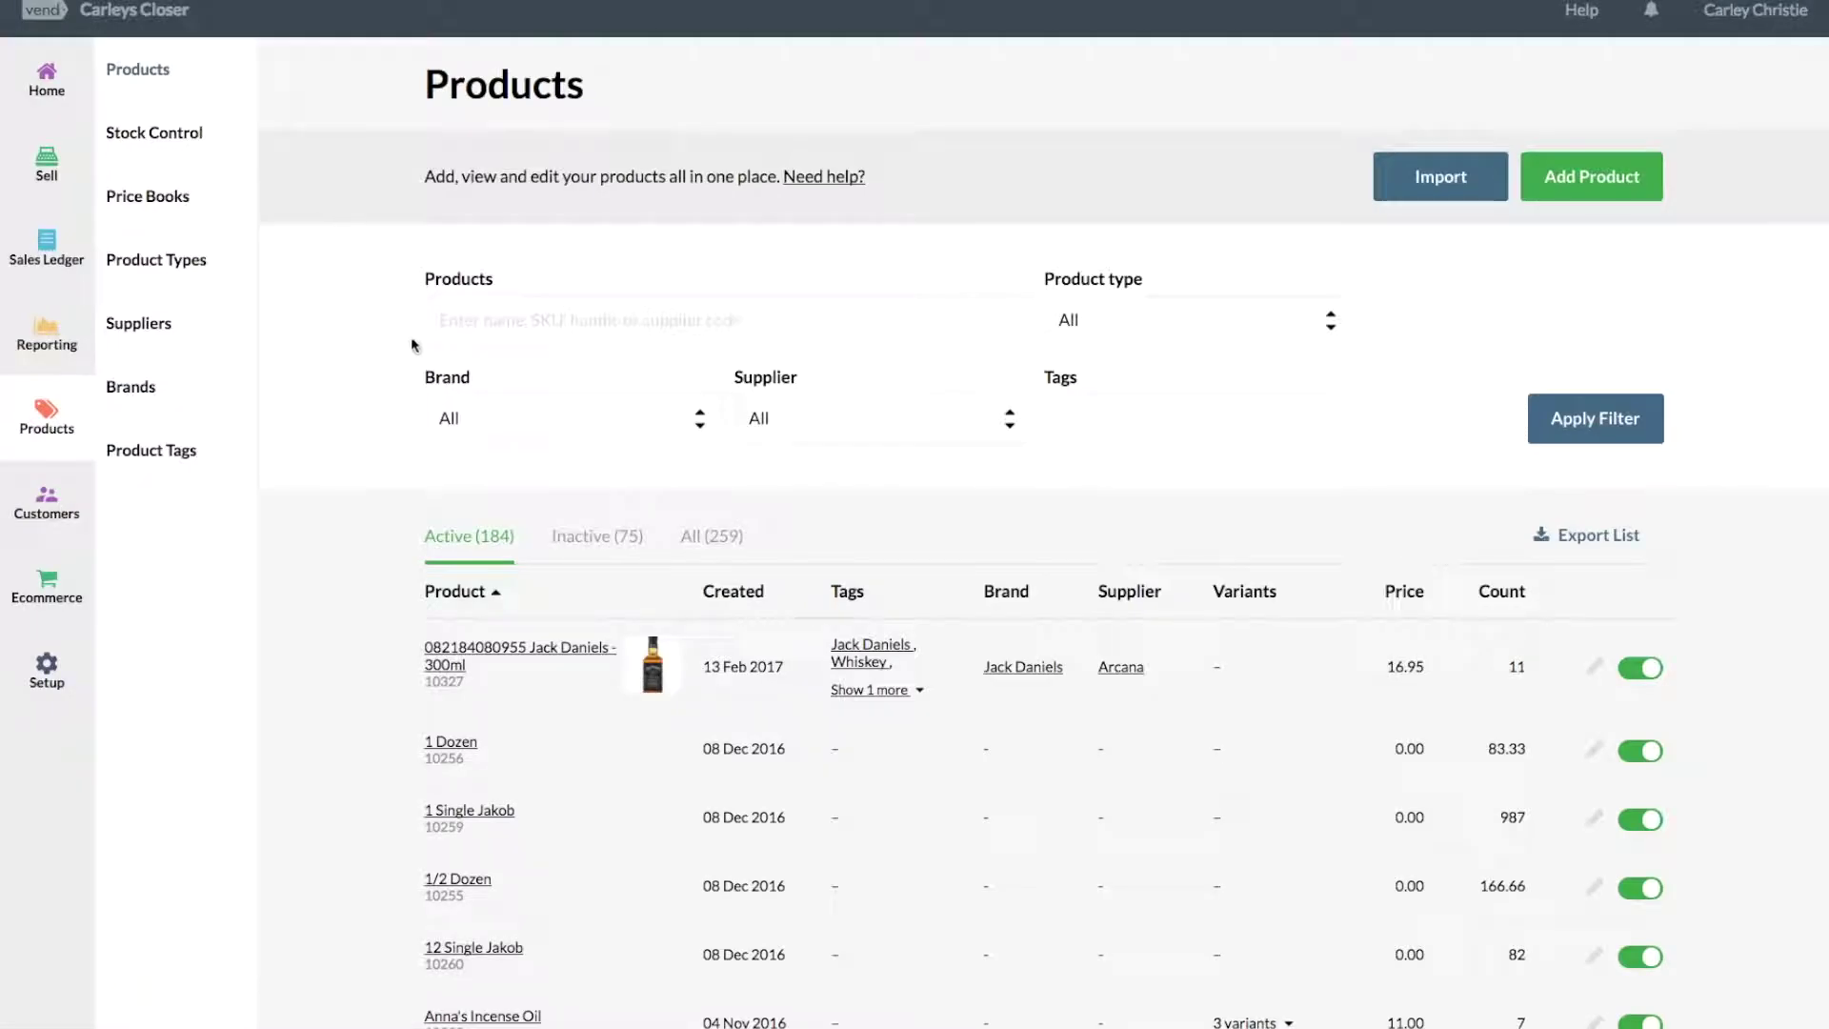
Filter the Products list to items matching 'picard'.
click(506, 328)
text(picard)
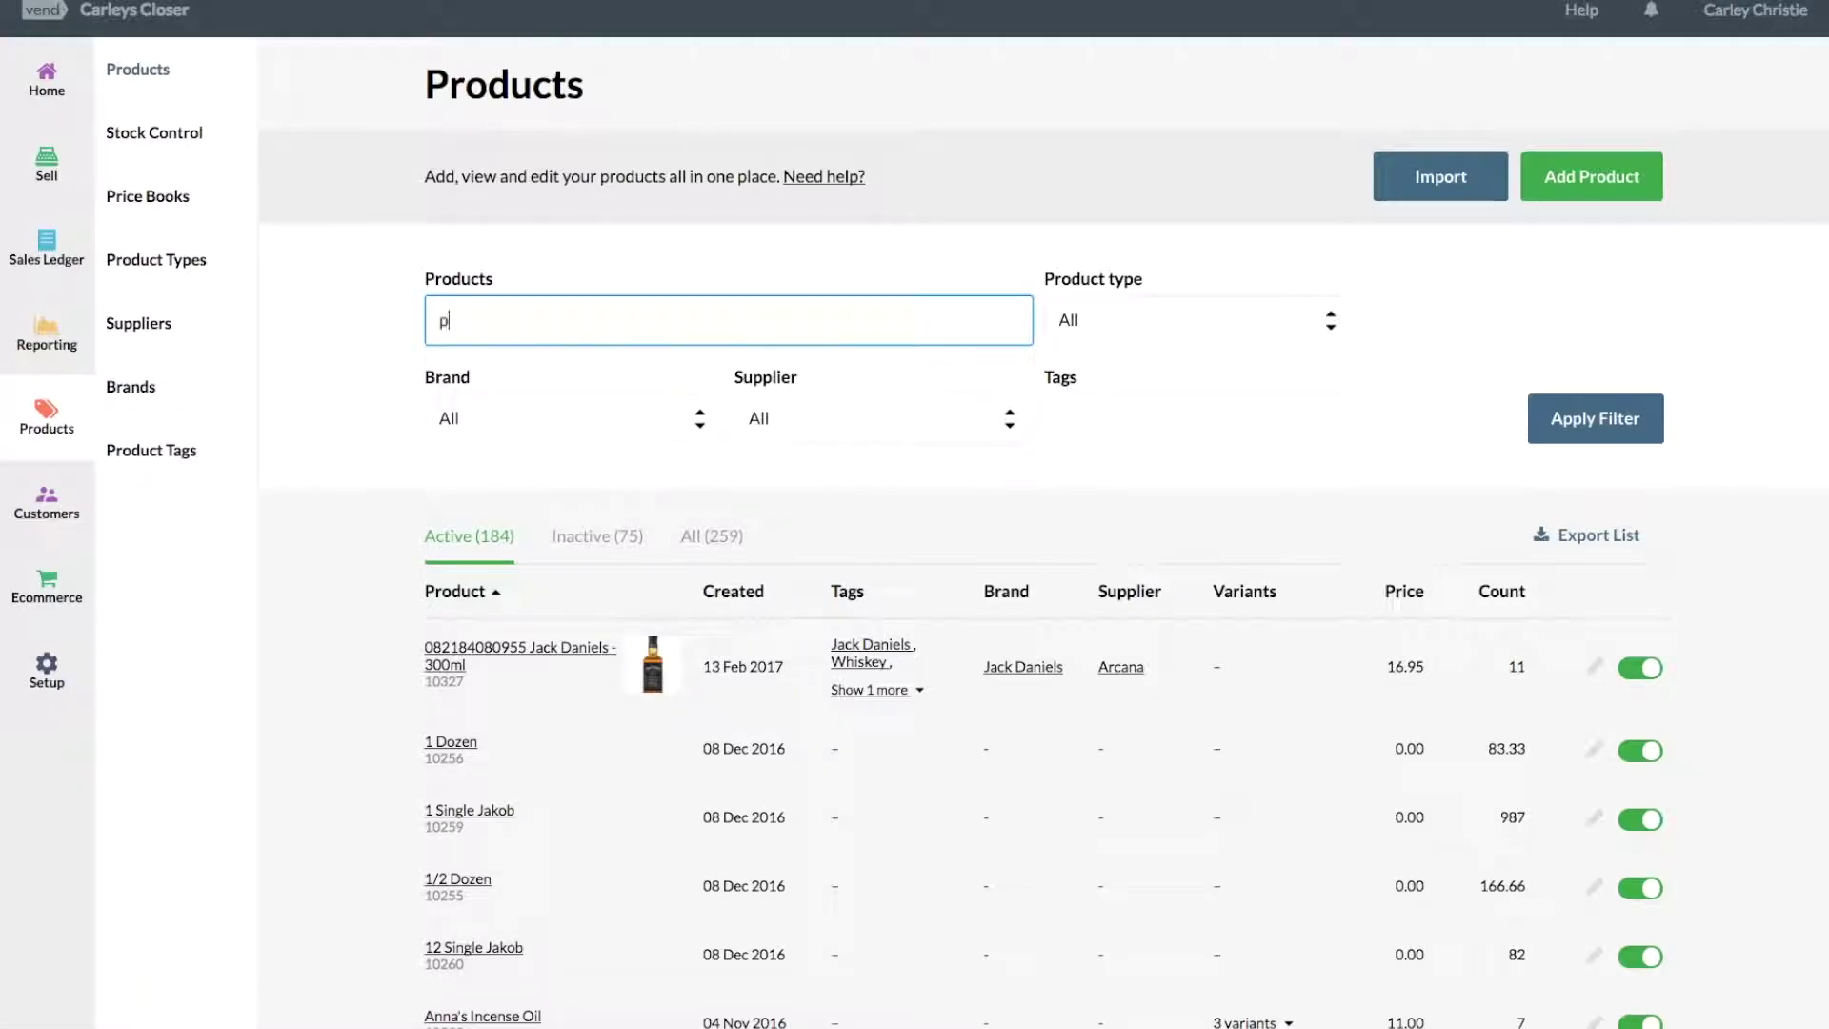
click(499, 360)
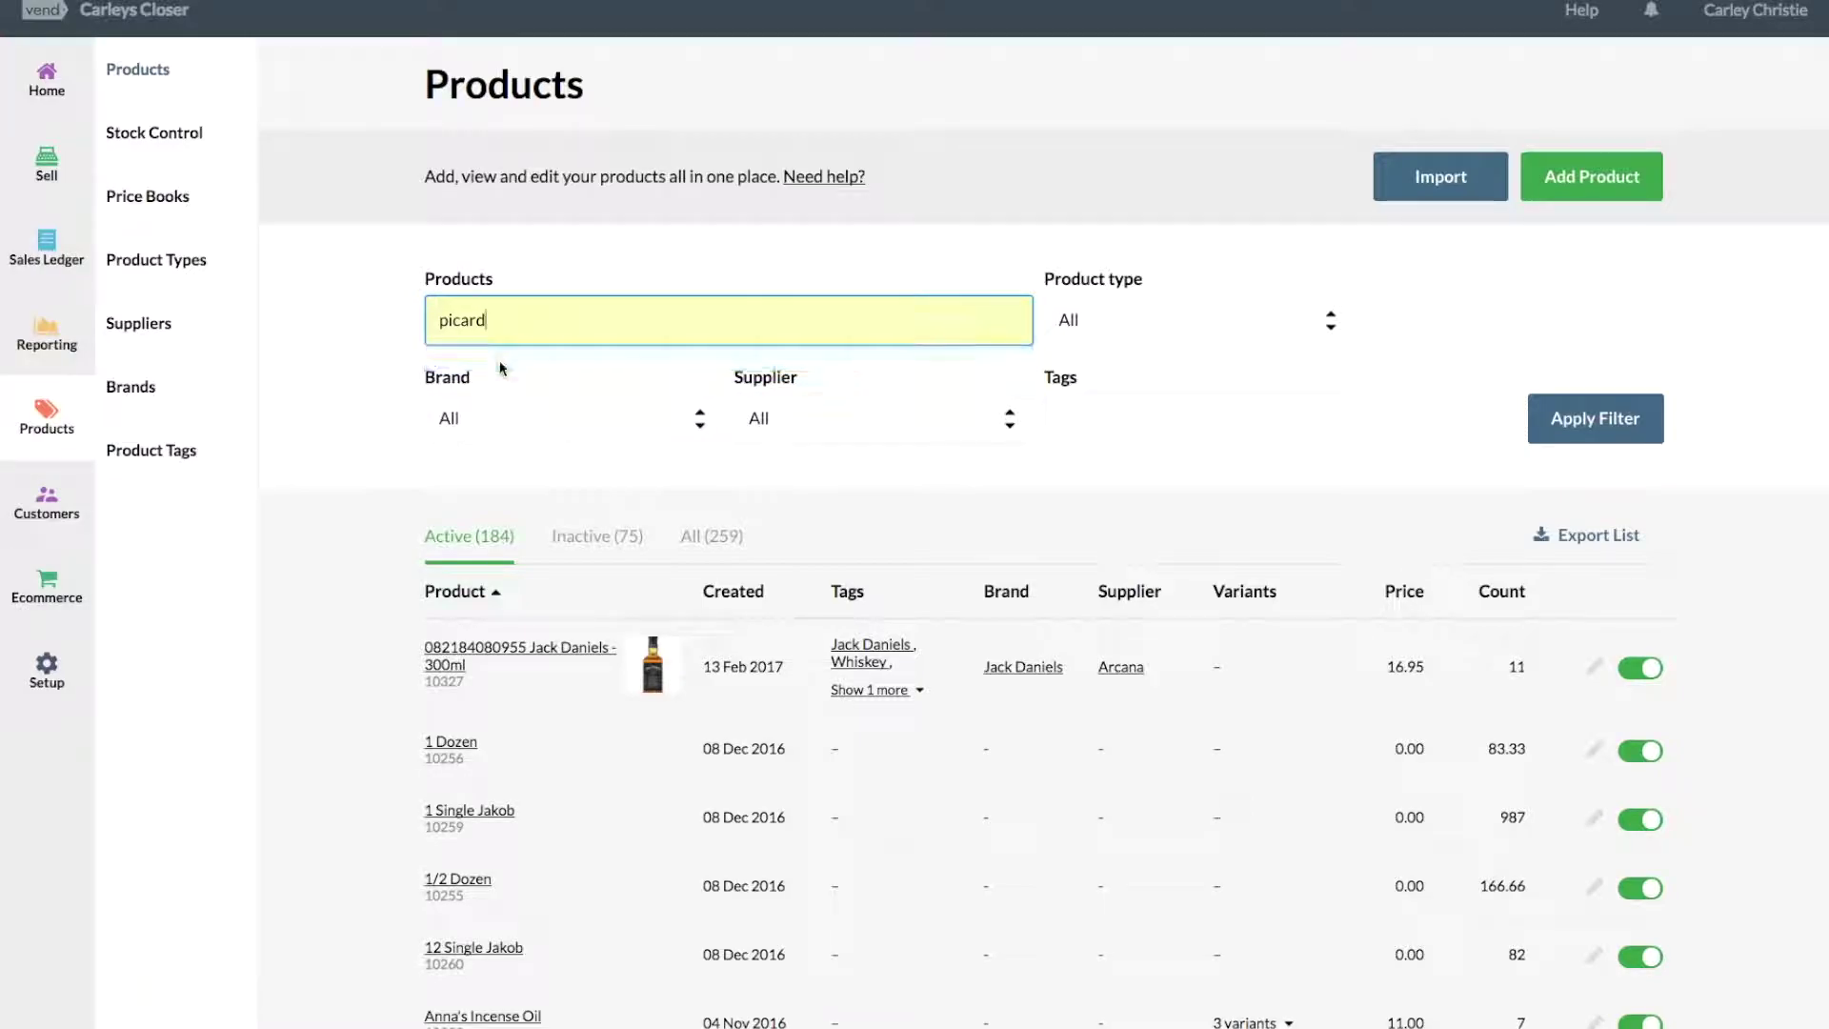
click(1620, 417)
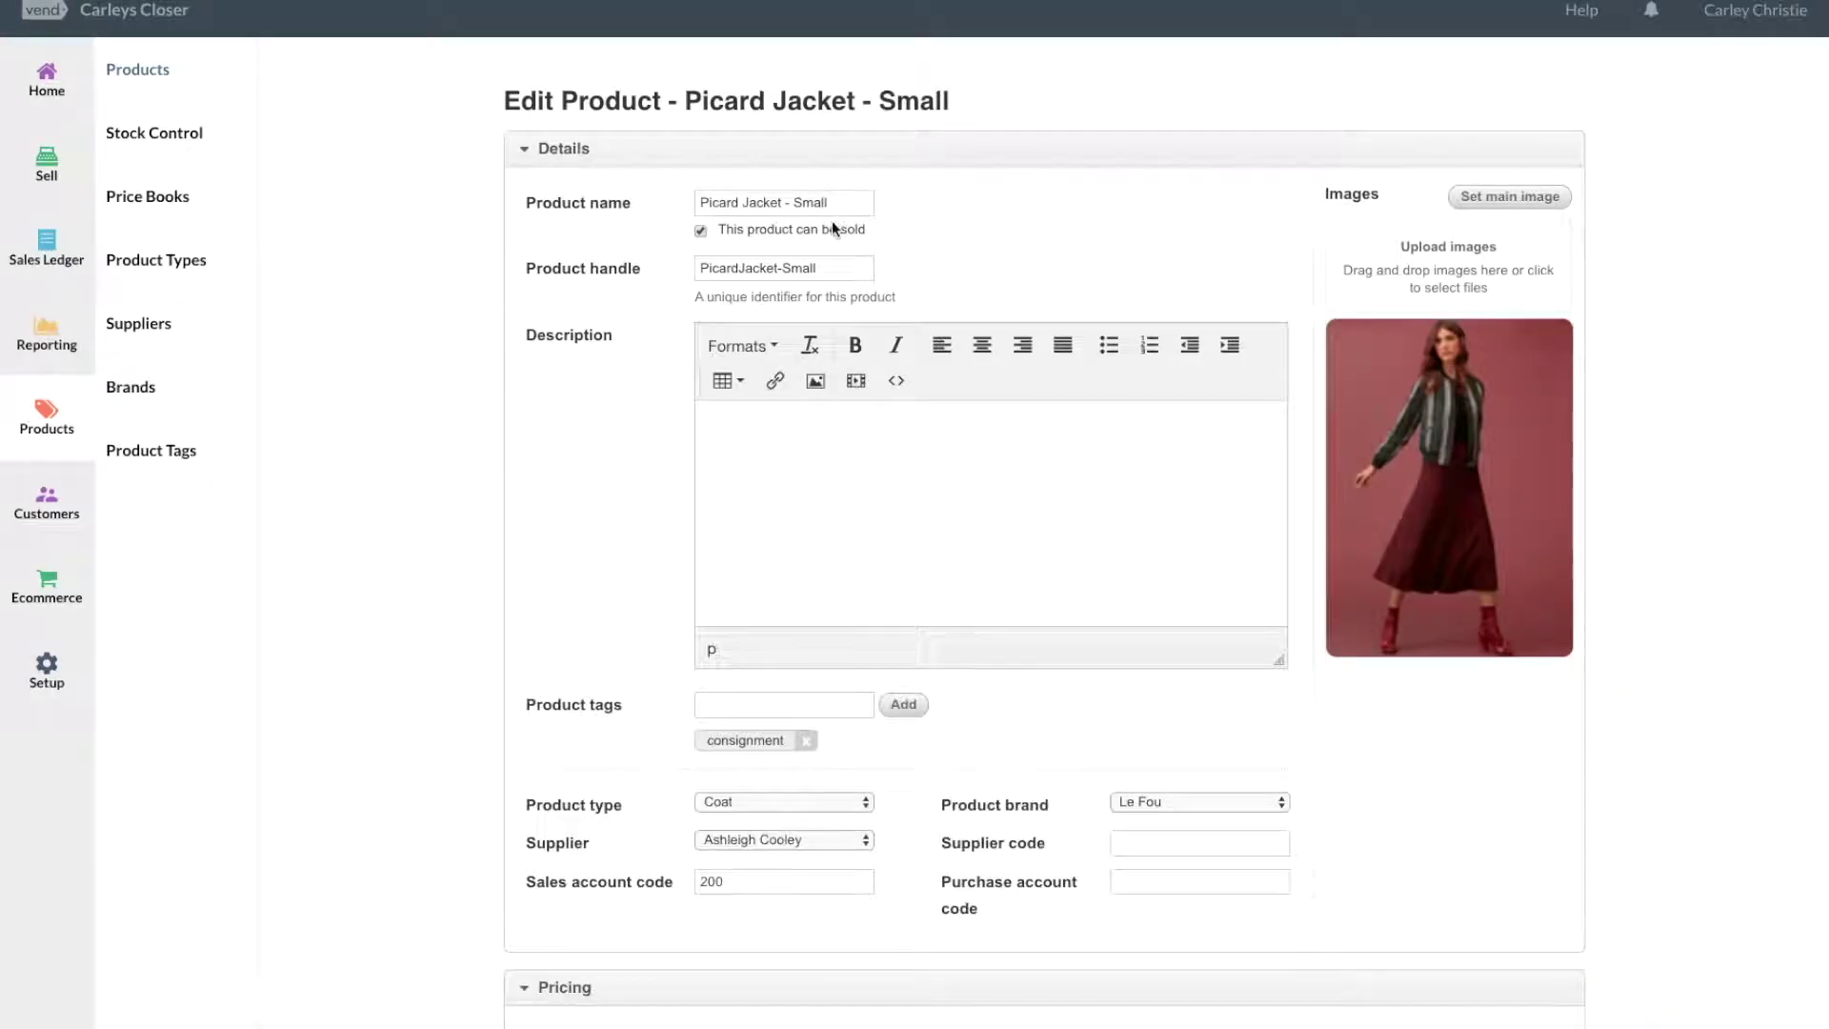
Open Picard Jacket - Small and choose '+ Add new supplier' from its Supplier dropdown.
scroll(514, 501, down, 1)
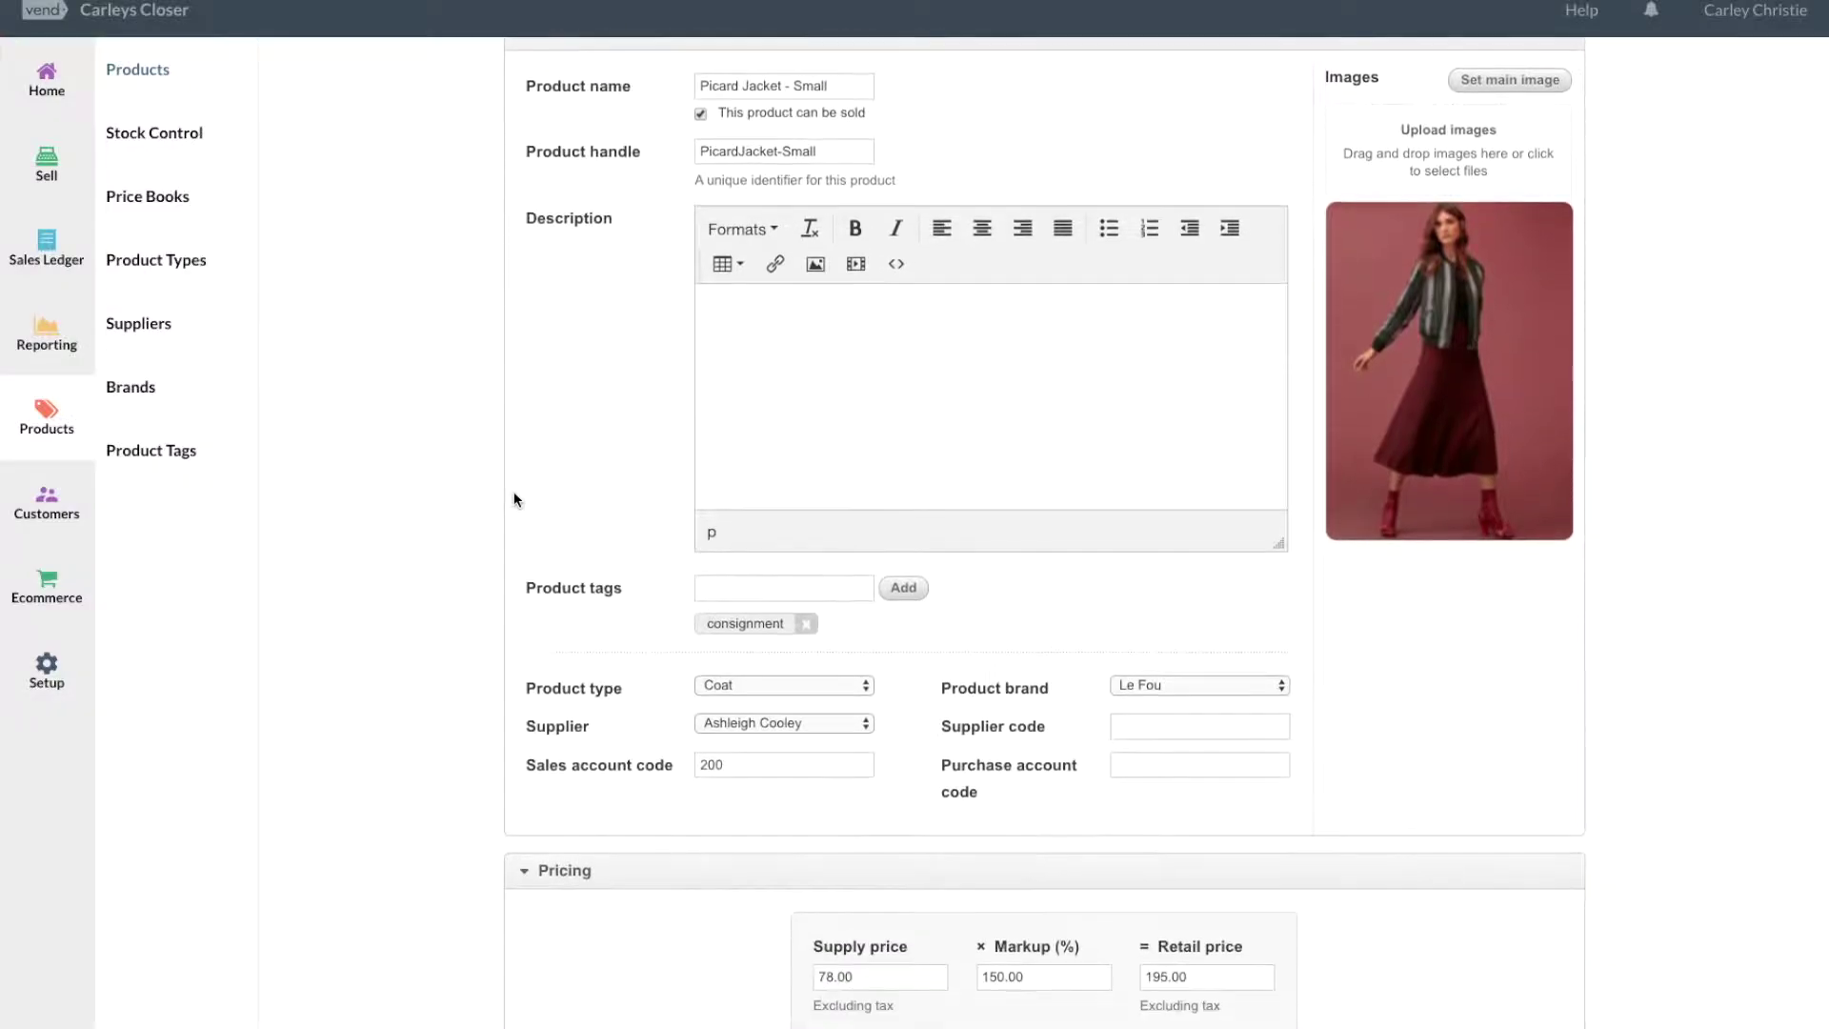
click(804, 568)
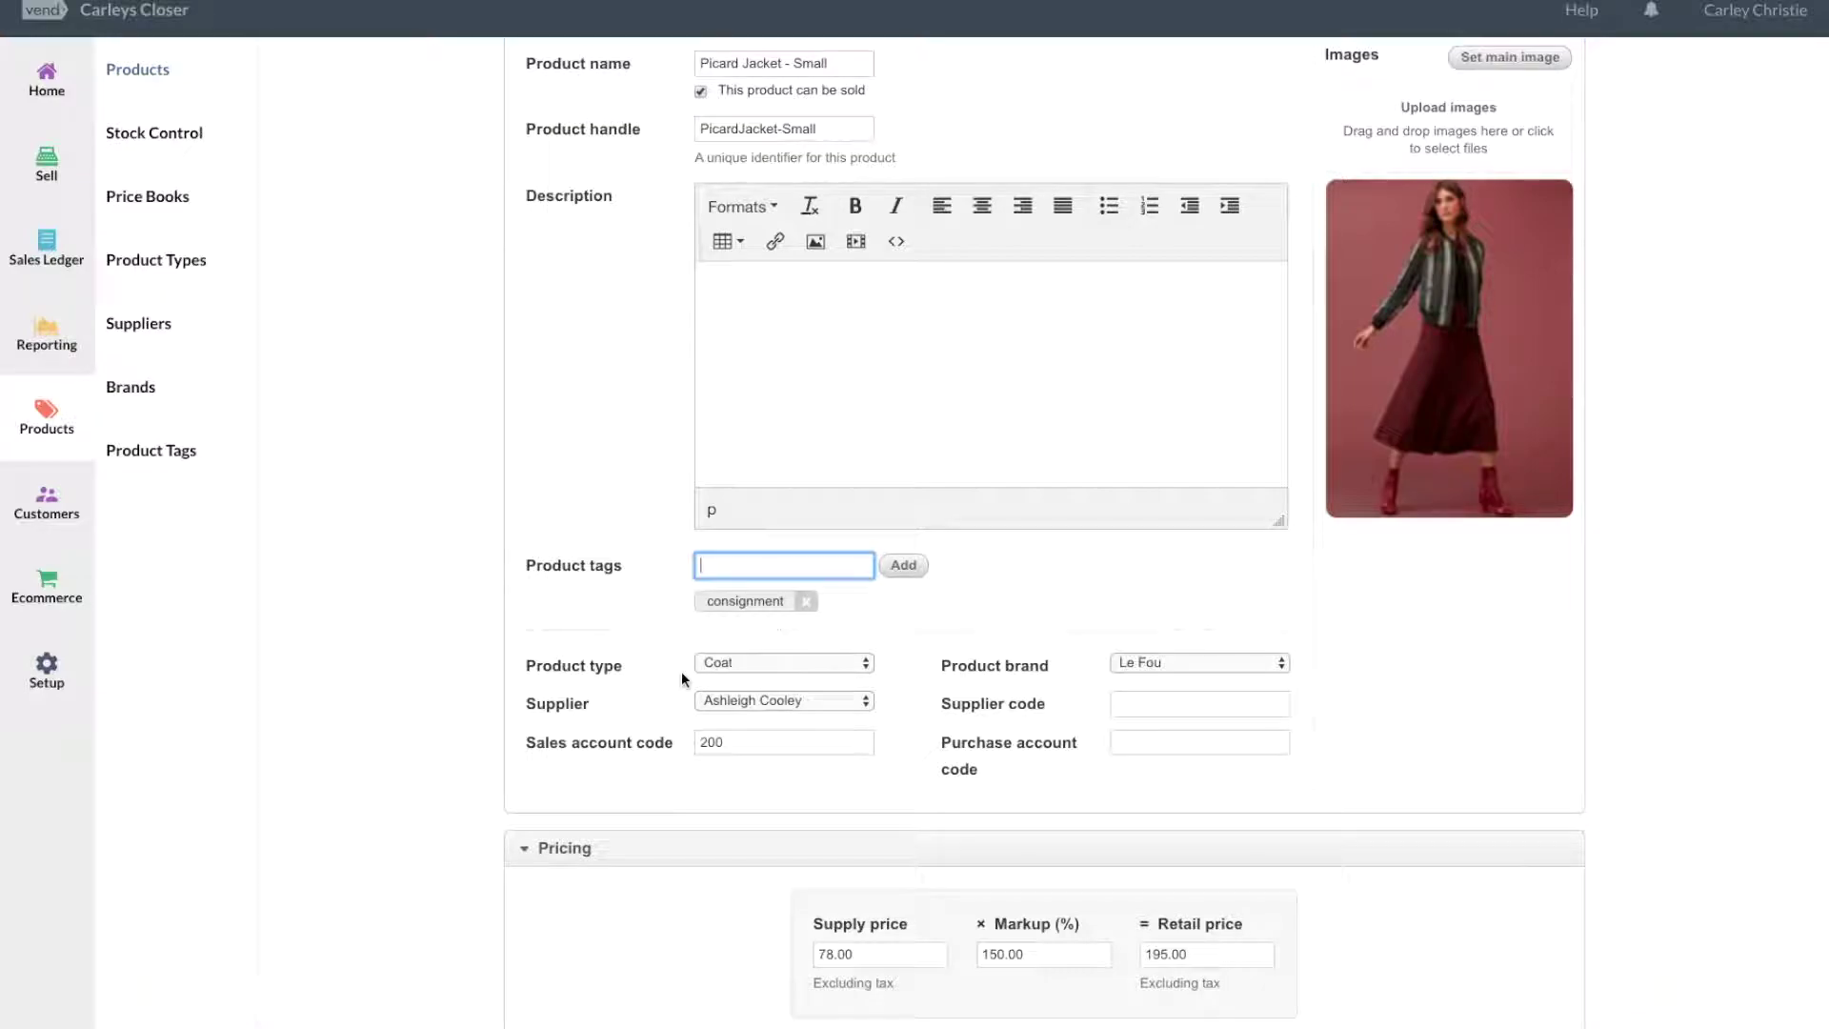
click(757, 703)
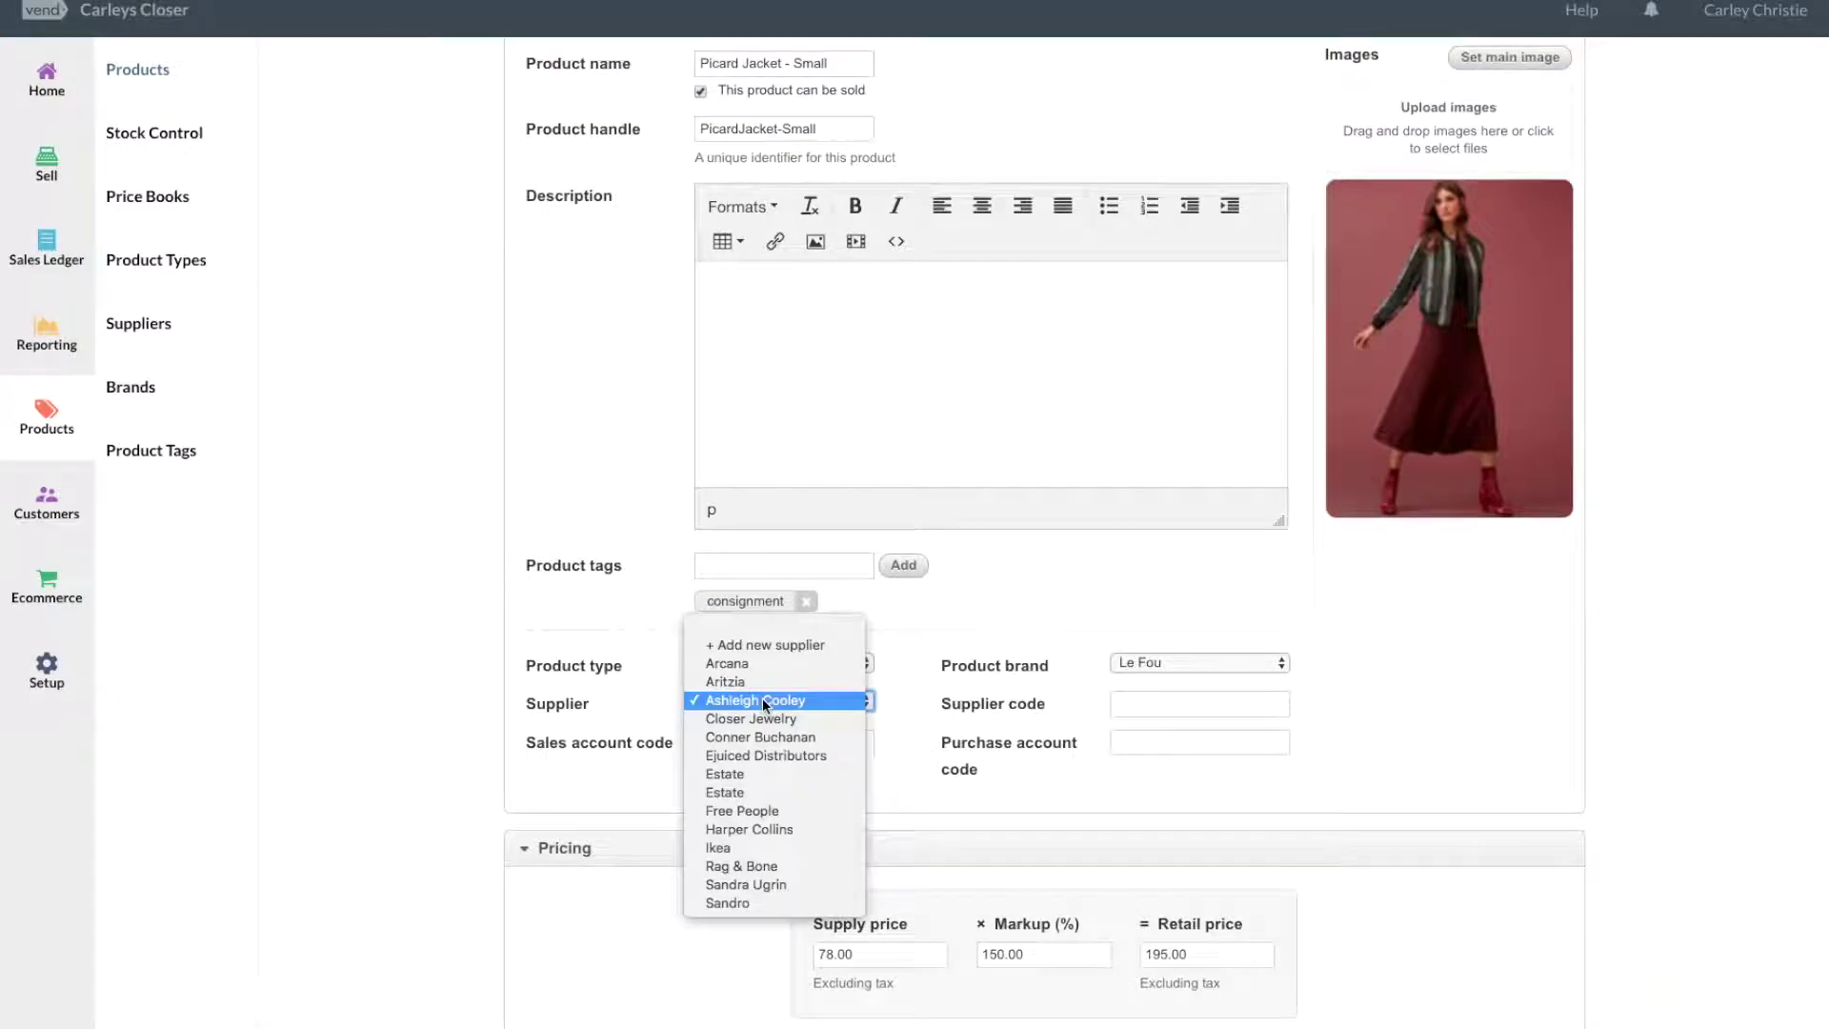
click(821, 646)
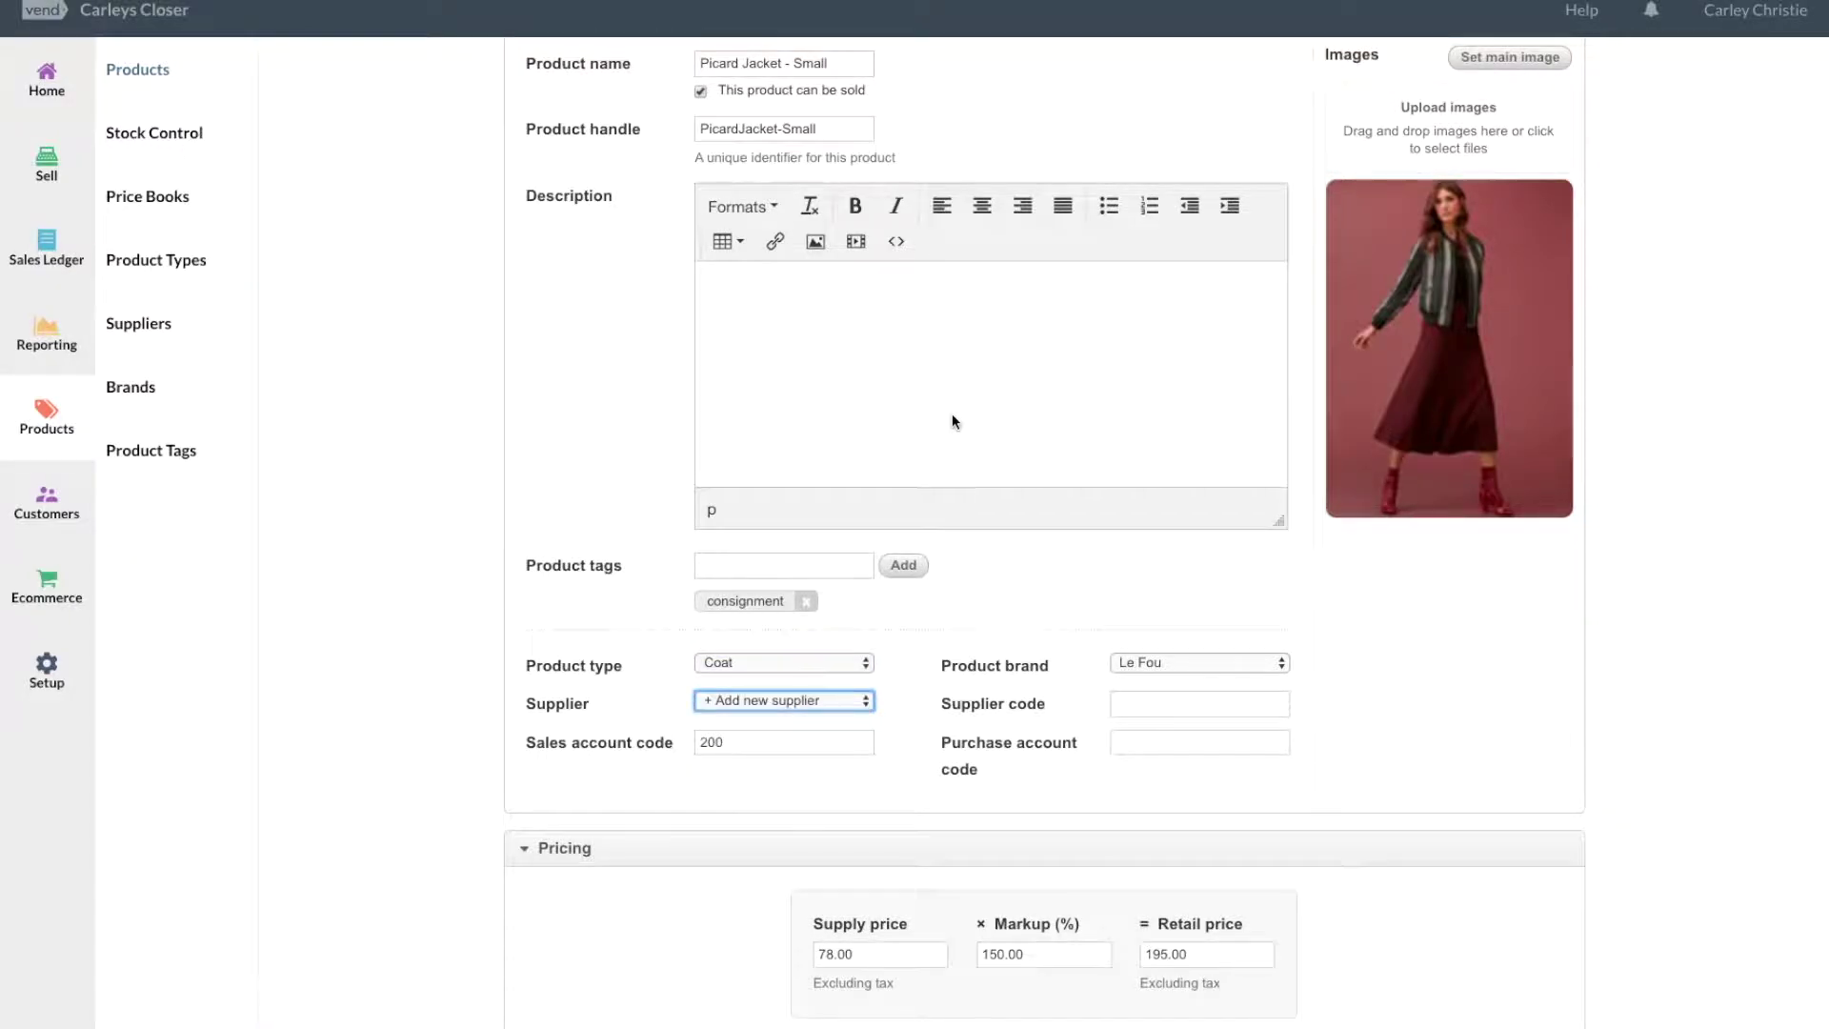
Create a supplier with the new supplier's name and assign it to Picard Jacket - Small.
click(928, 404)
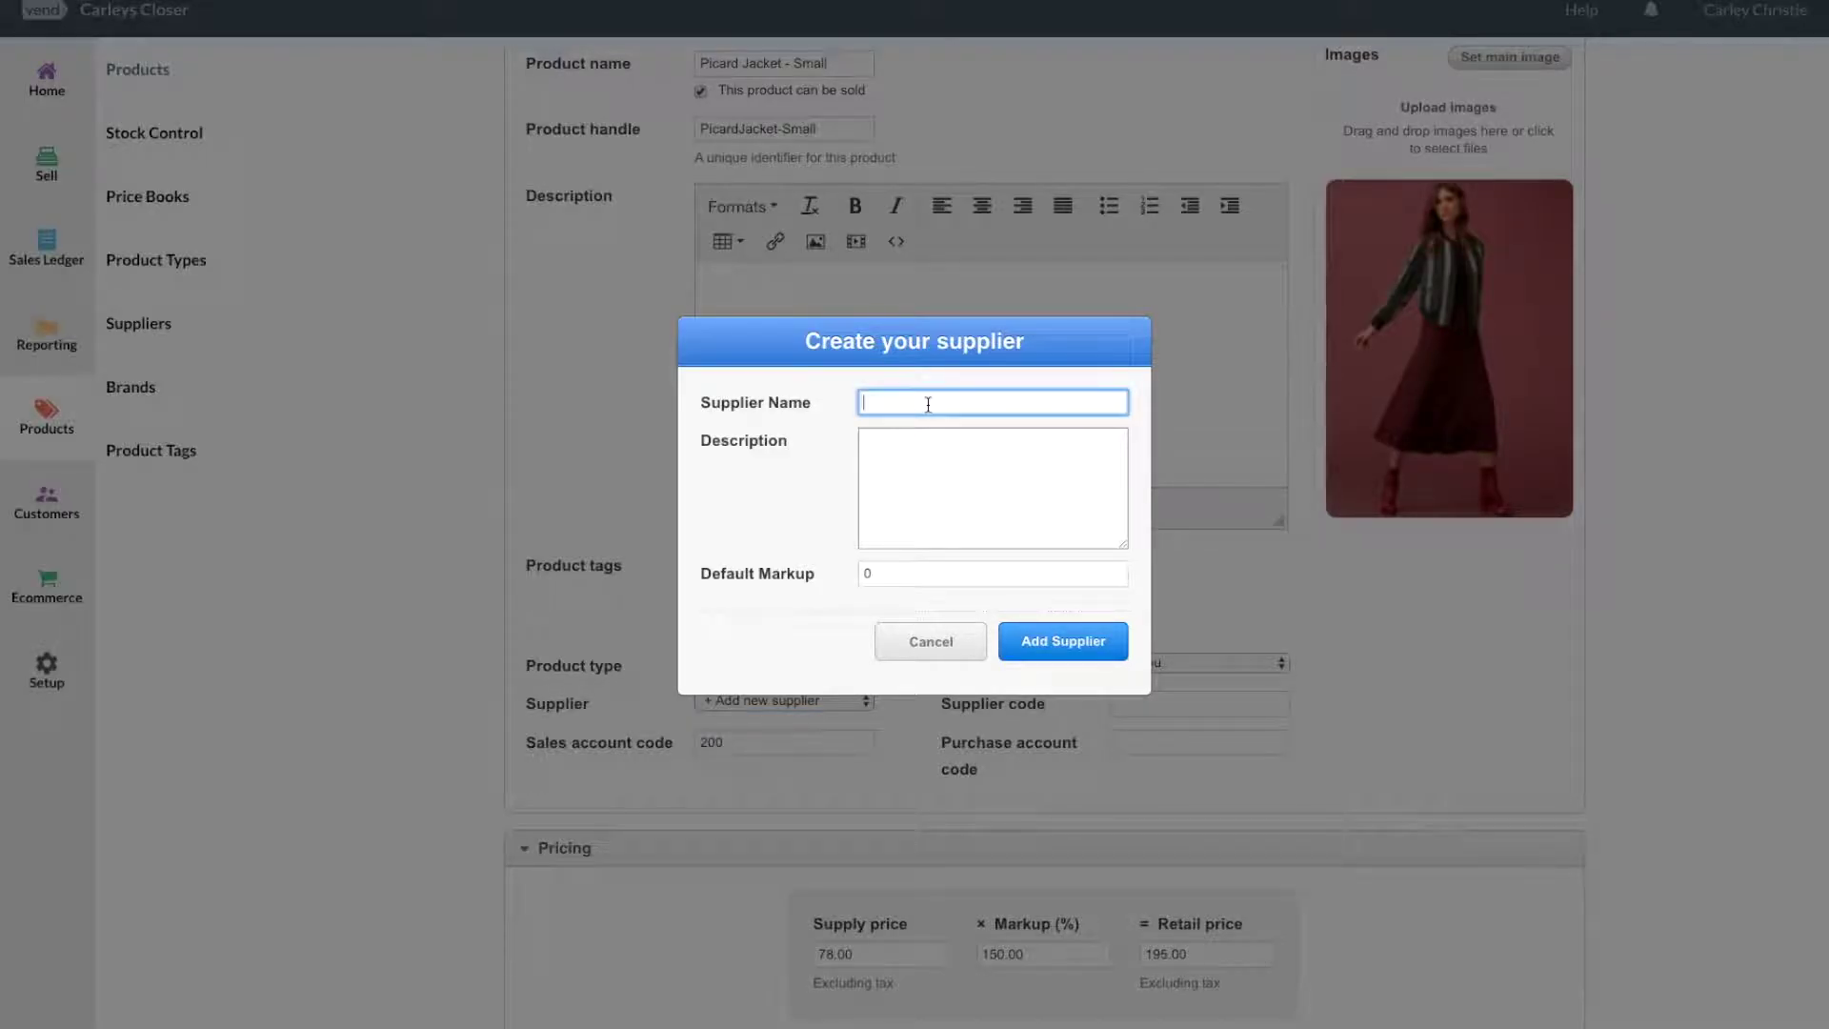
click(1108, 639)
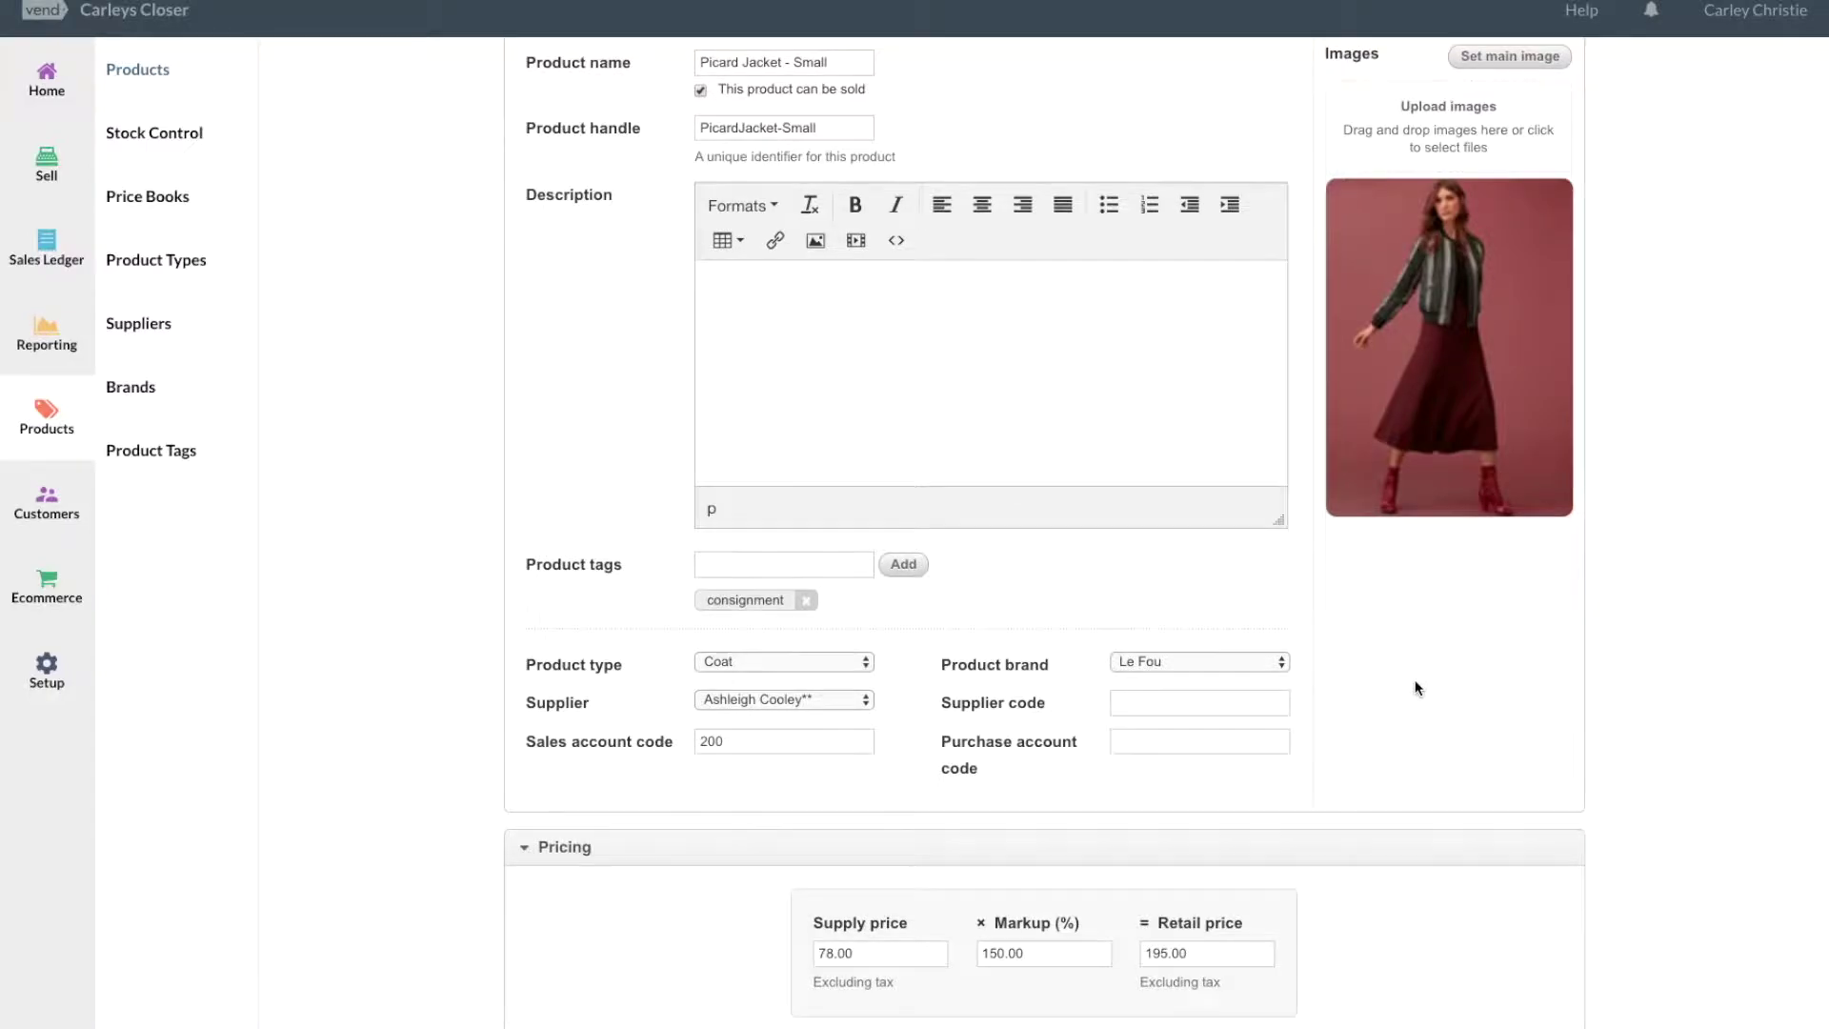
scroll(1409, 682, down, 3)
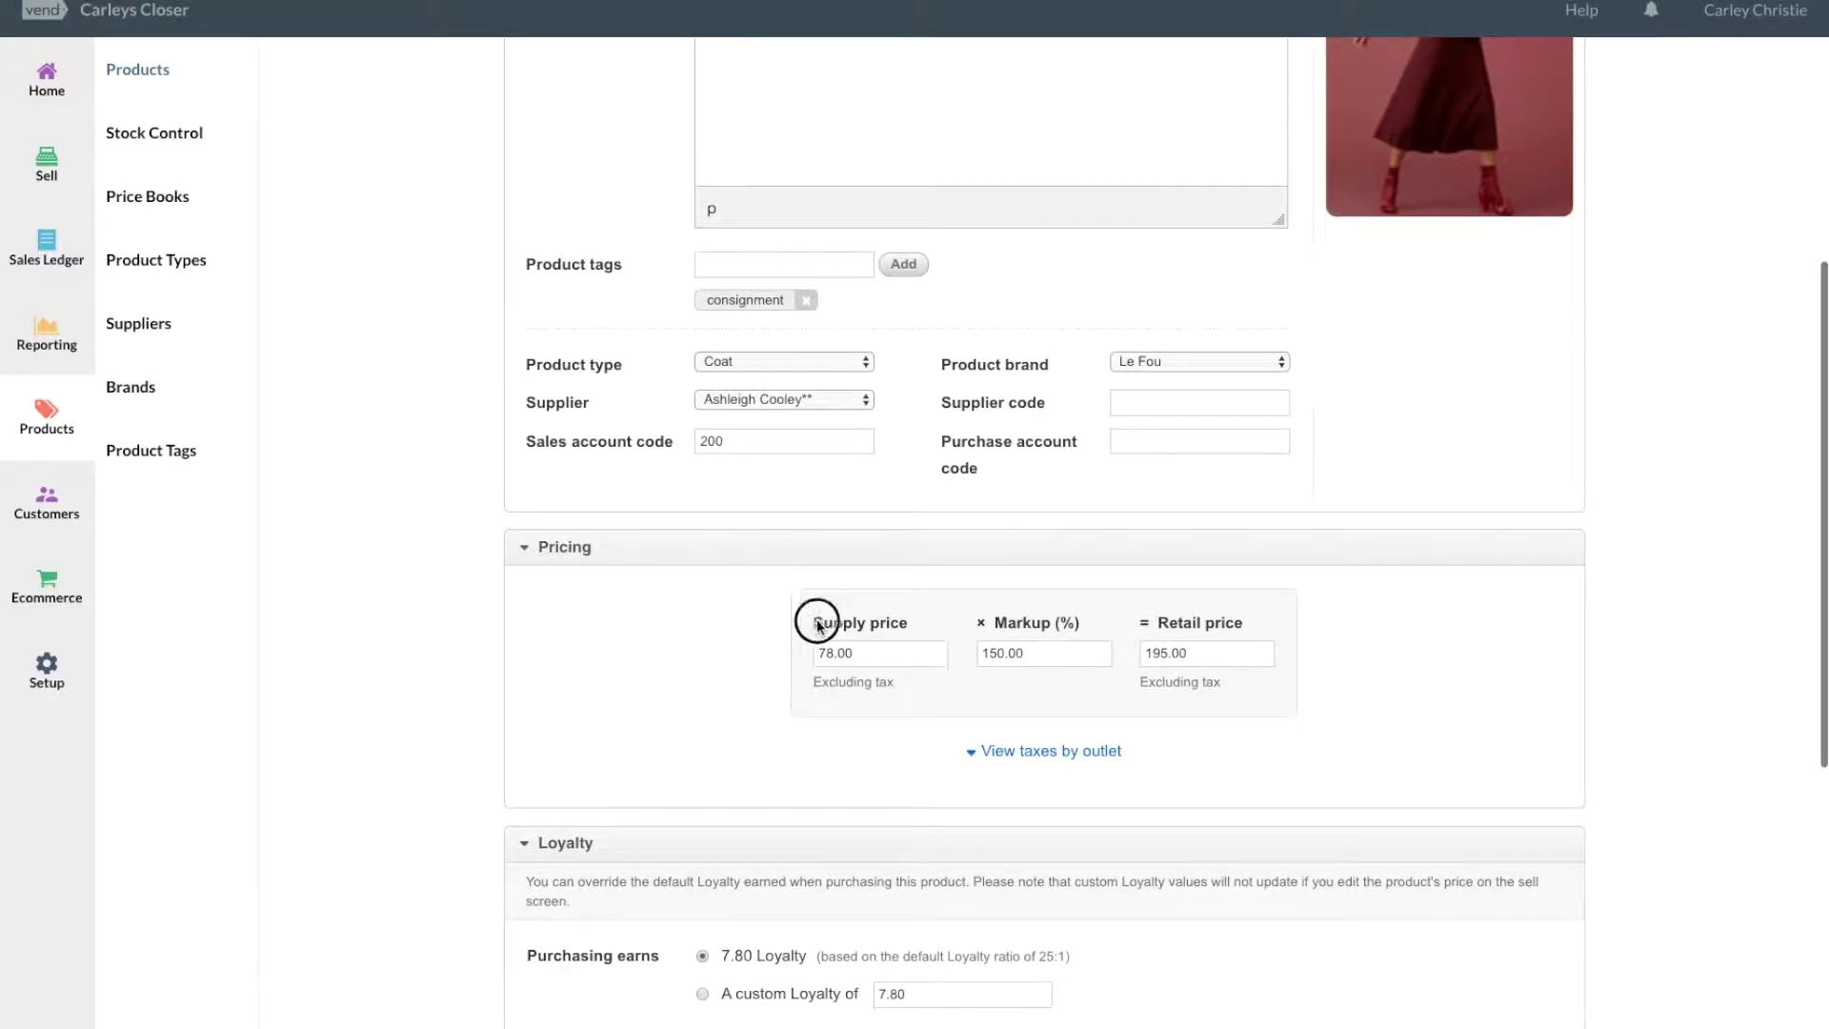
drag(818, 625, 846, 648)
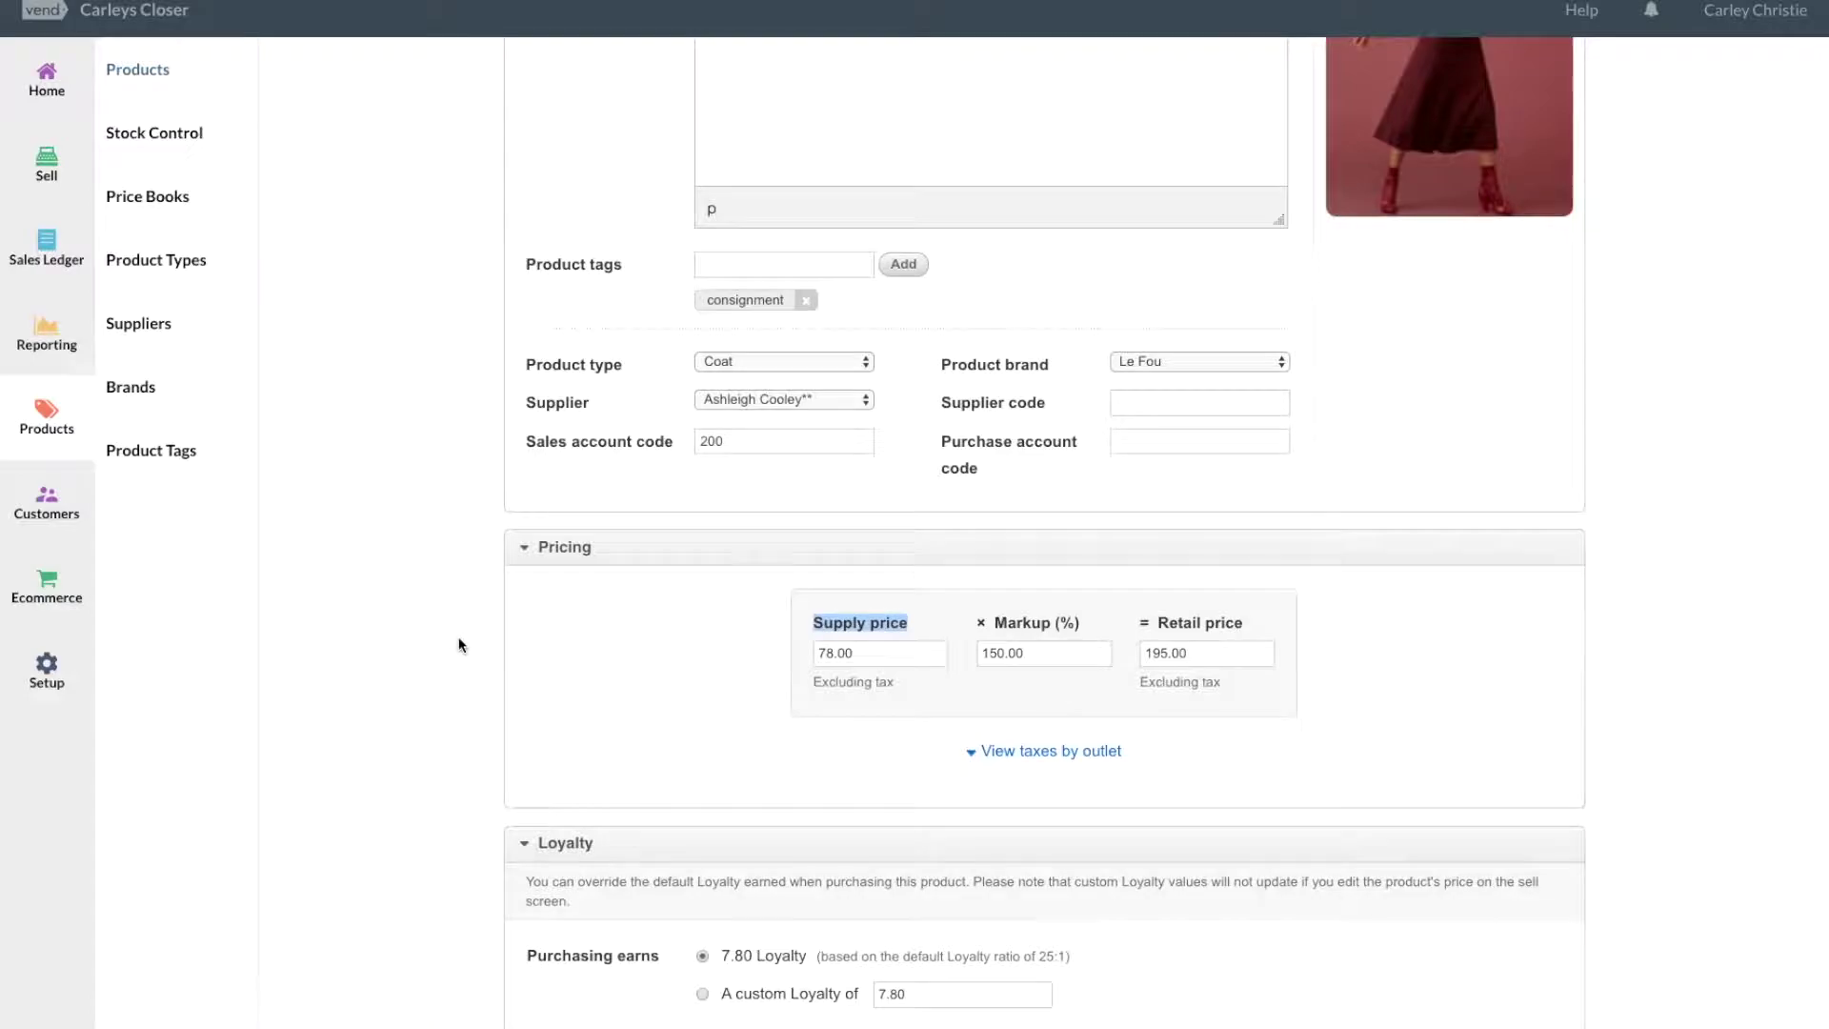
drag(972, 625, 1090, 620)
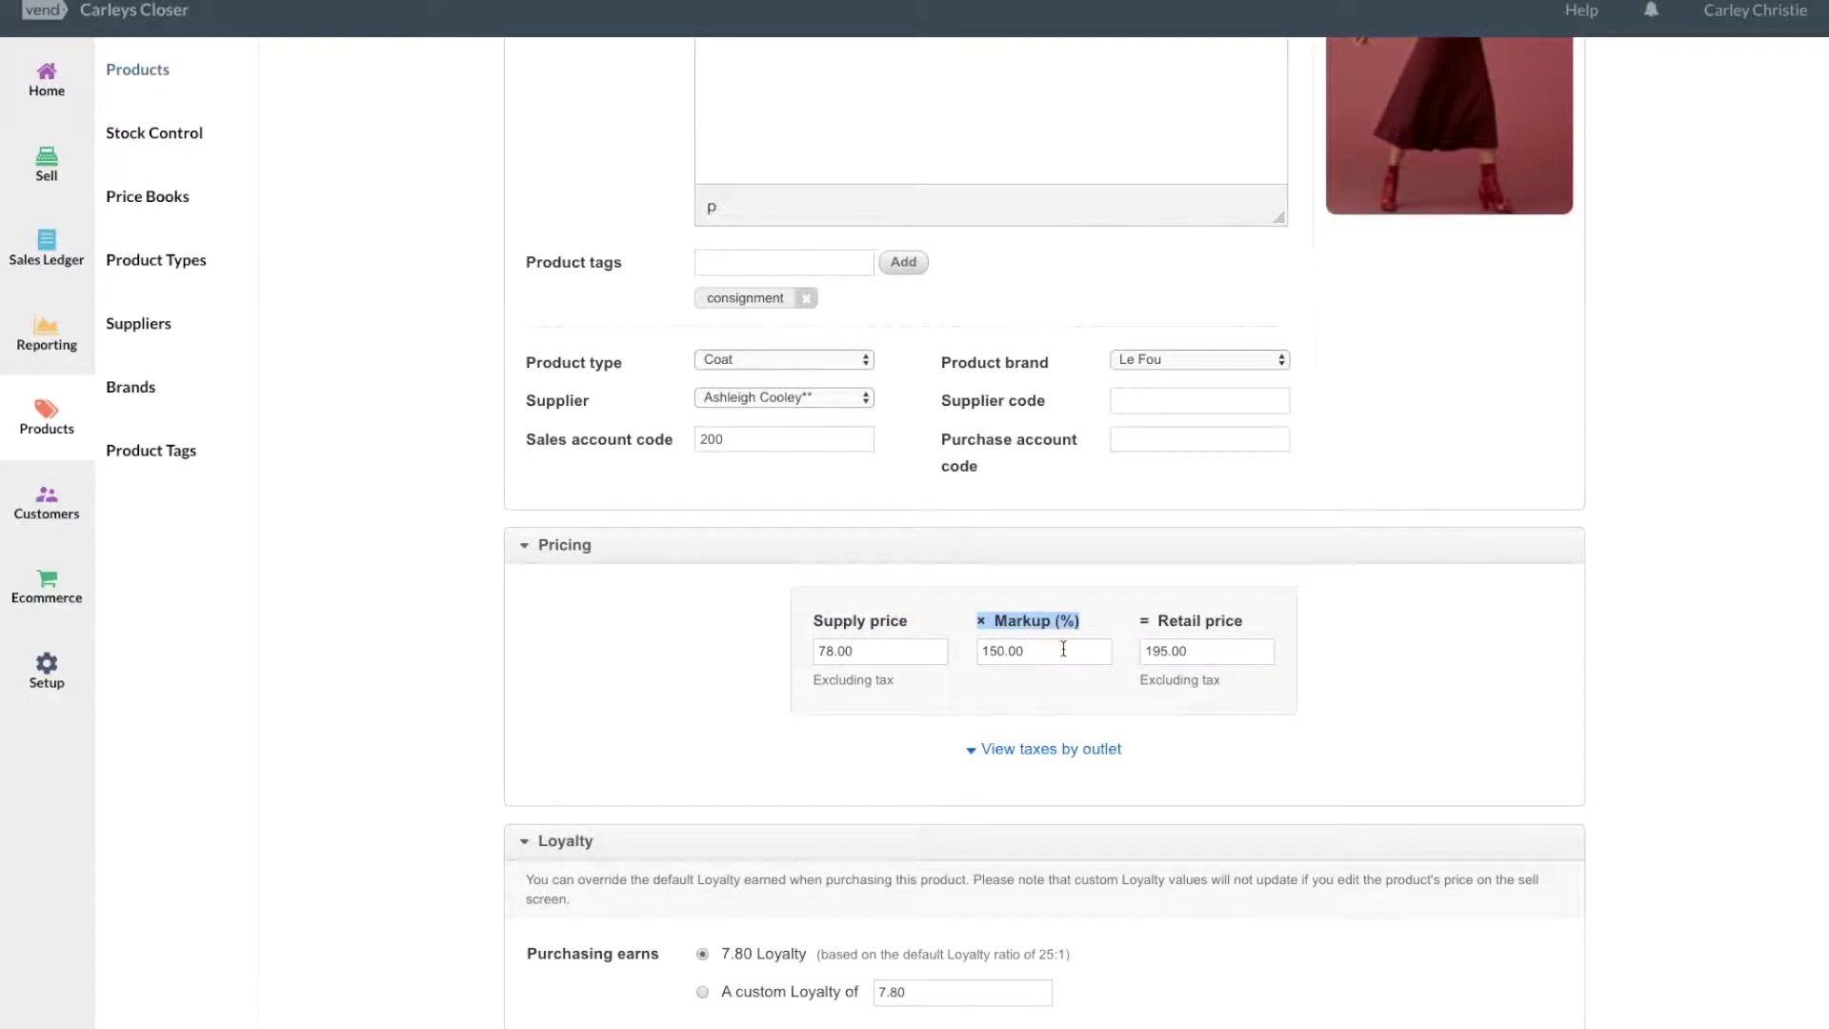
drag(913, 621, 806, 619)
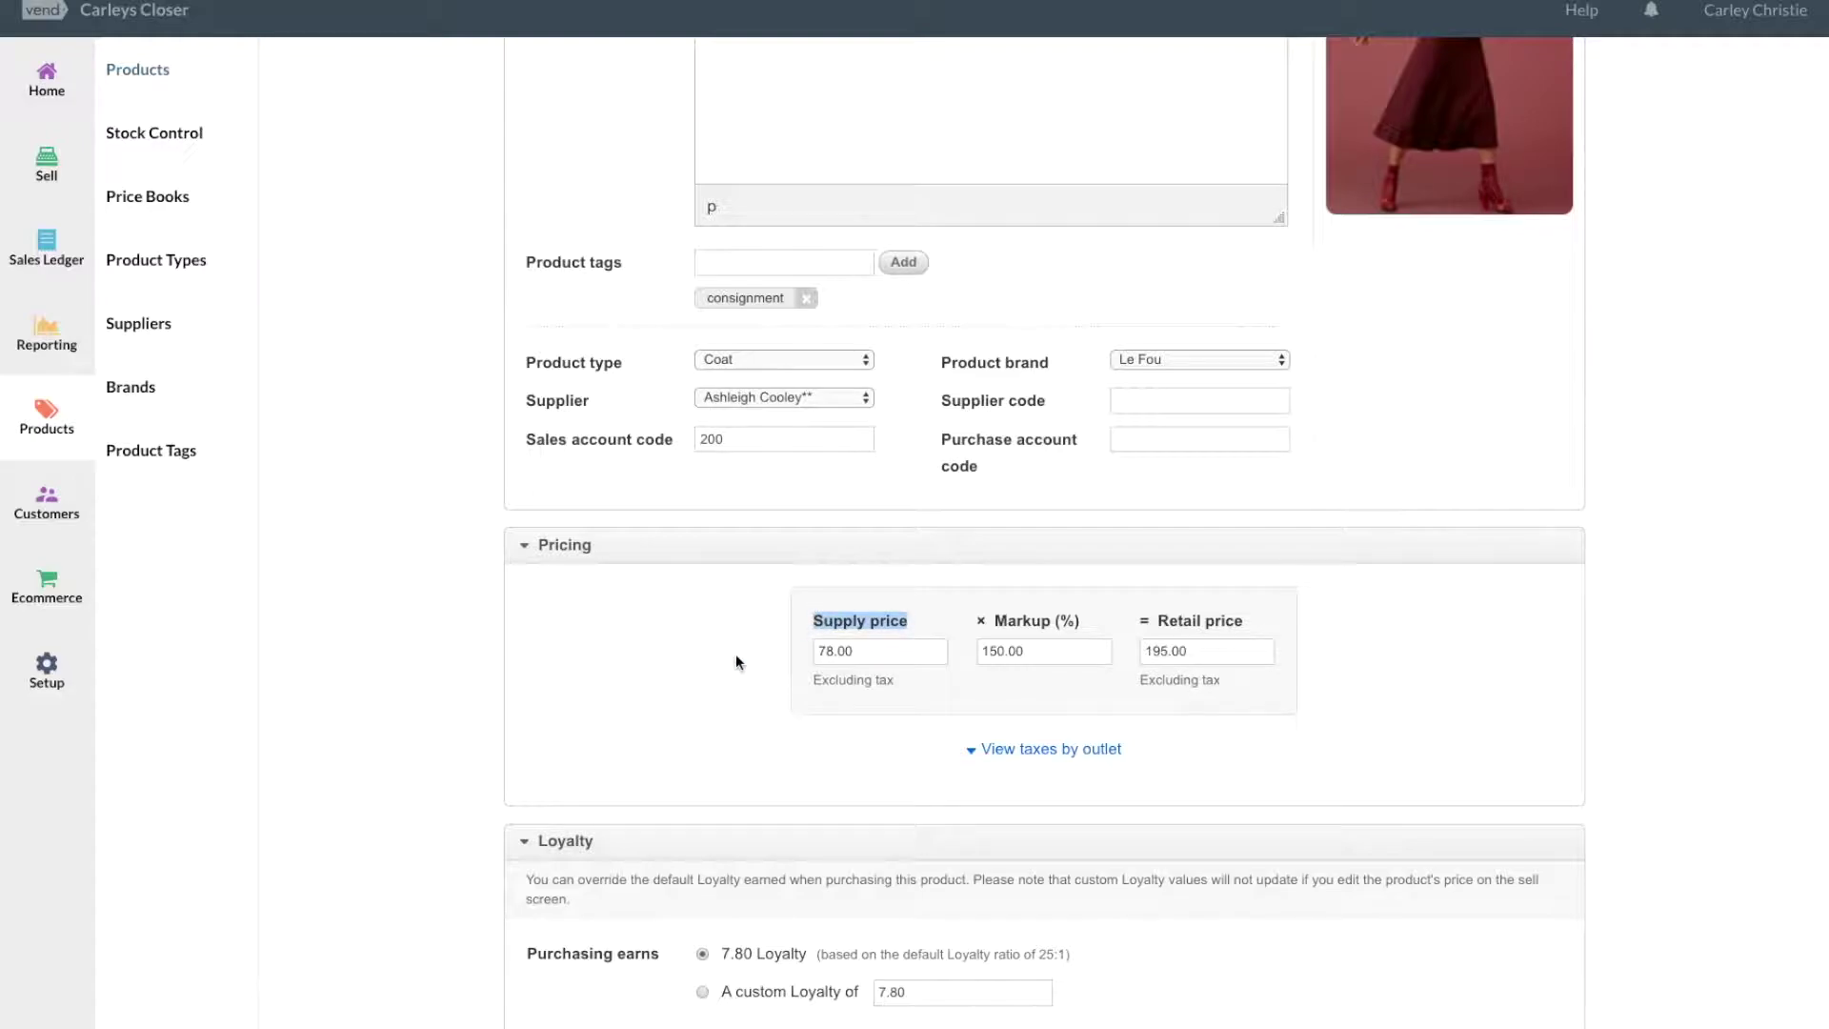
click(856, 652)
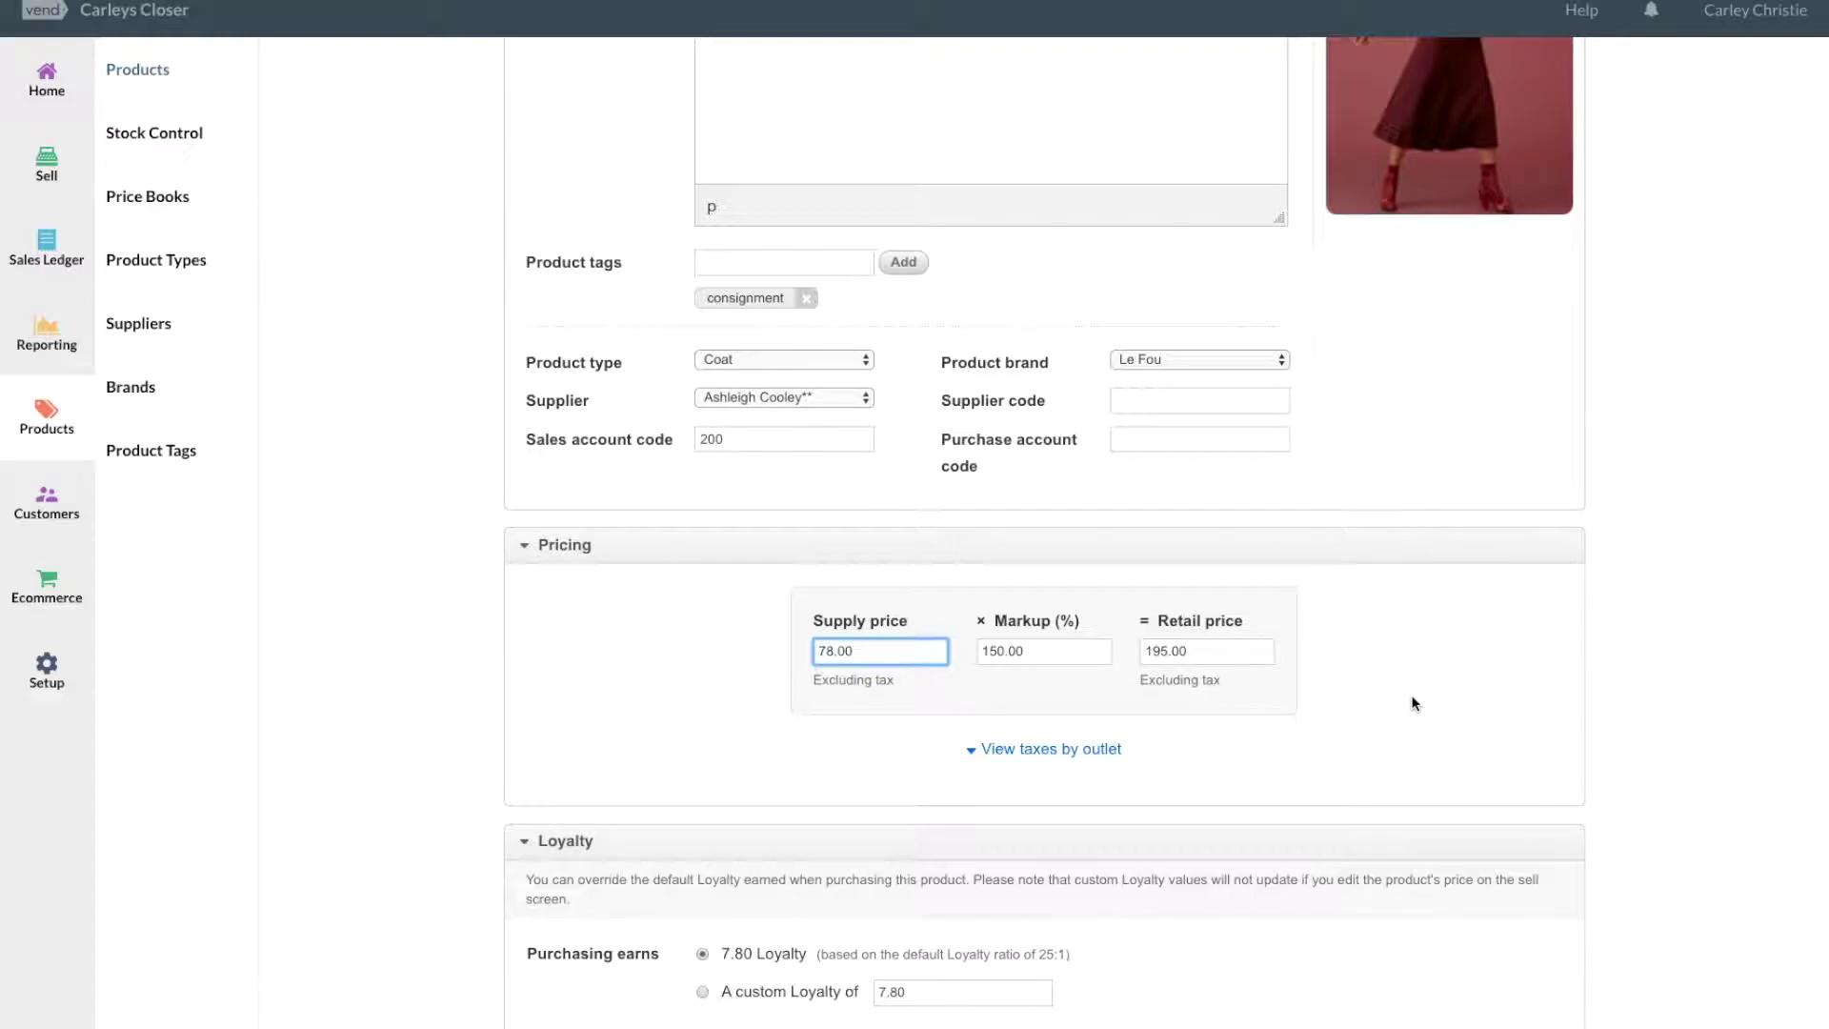
click(1238, 654)
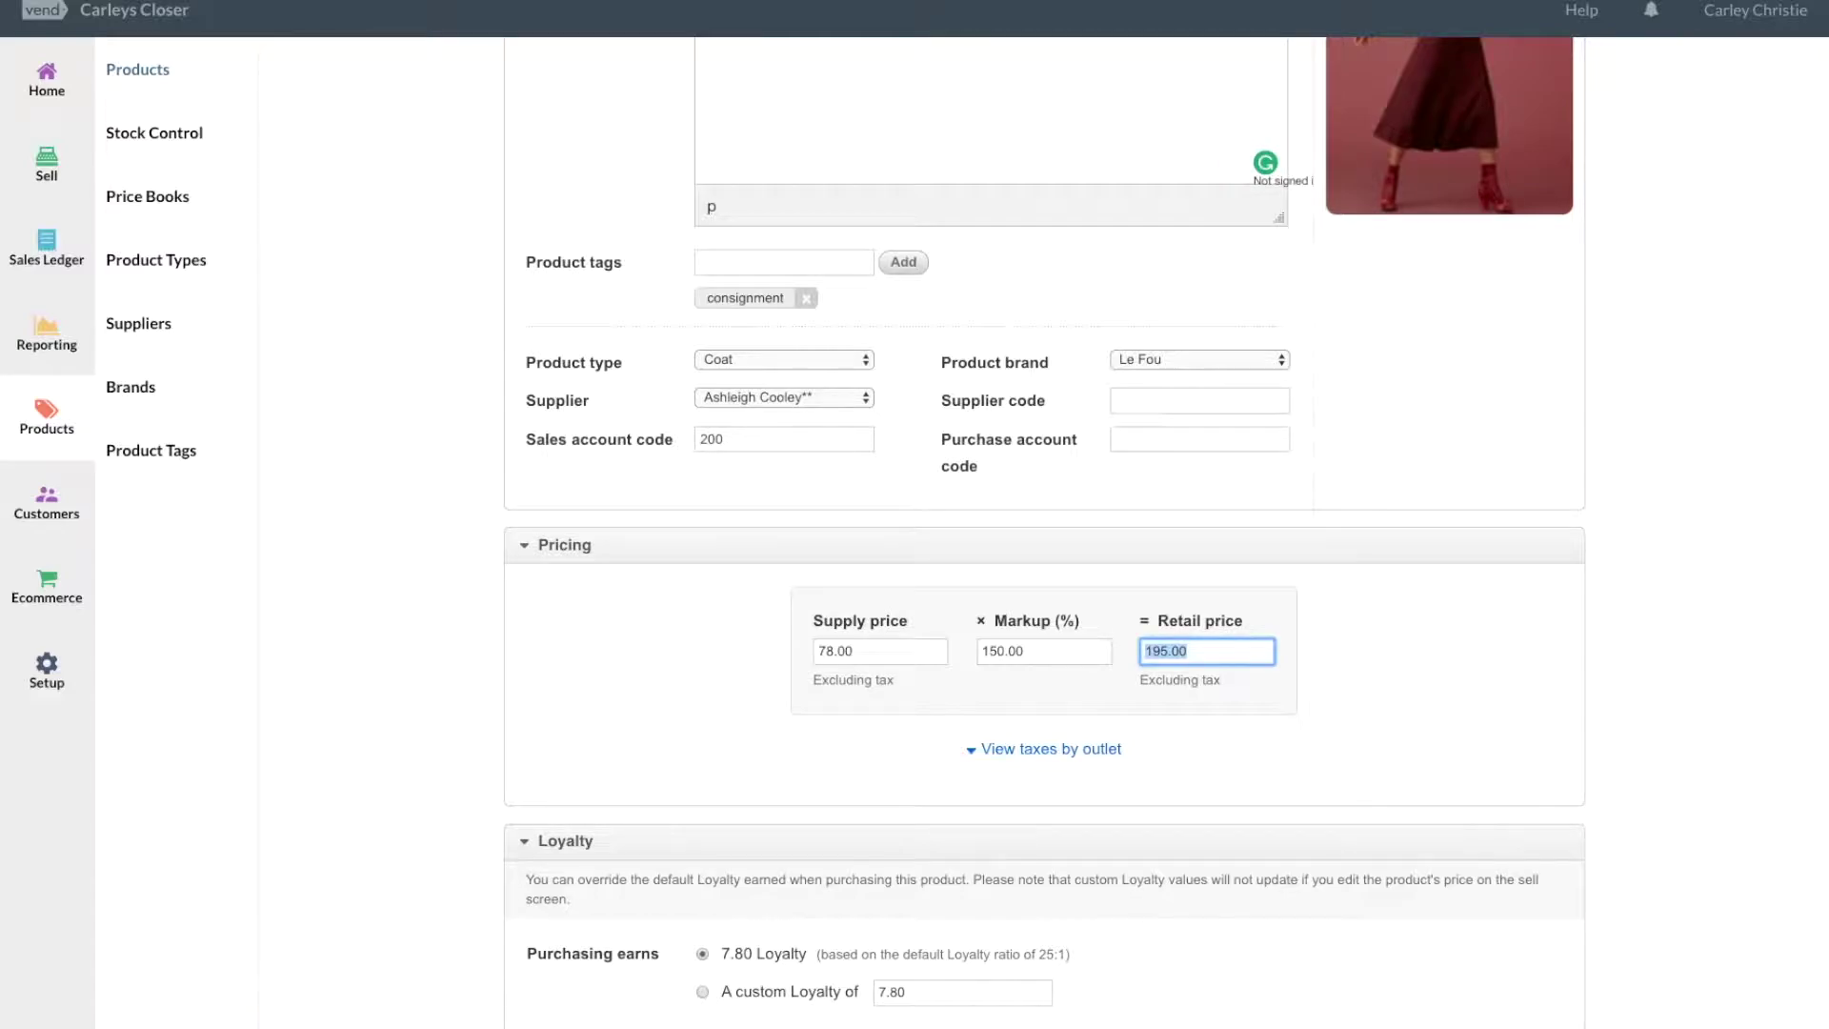
key(ctrl+t)
Calculate 60% of 195 (117) in Google, then return to the Vend product page.
text(what)
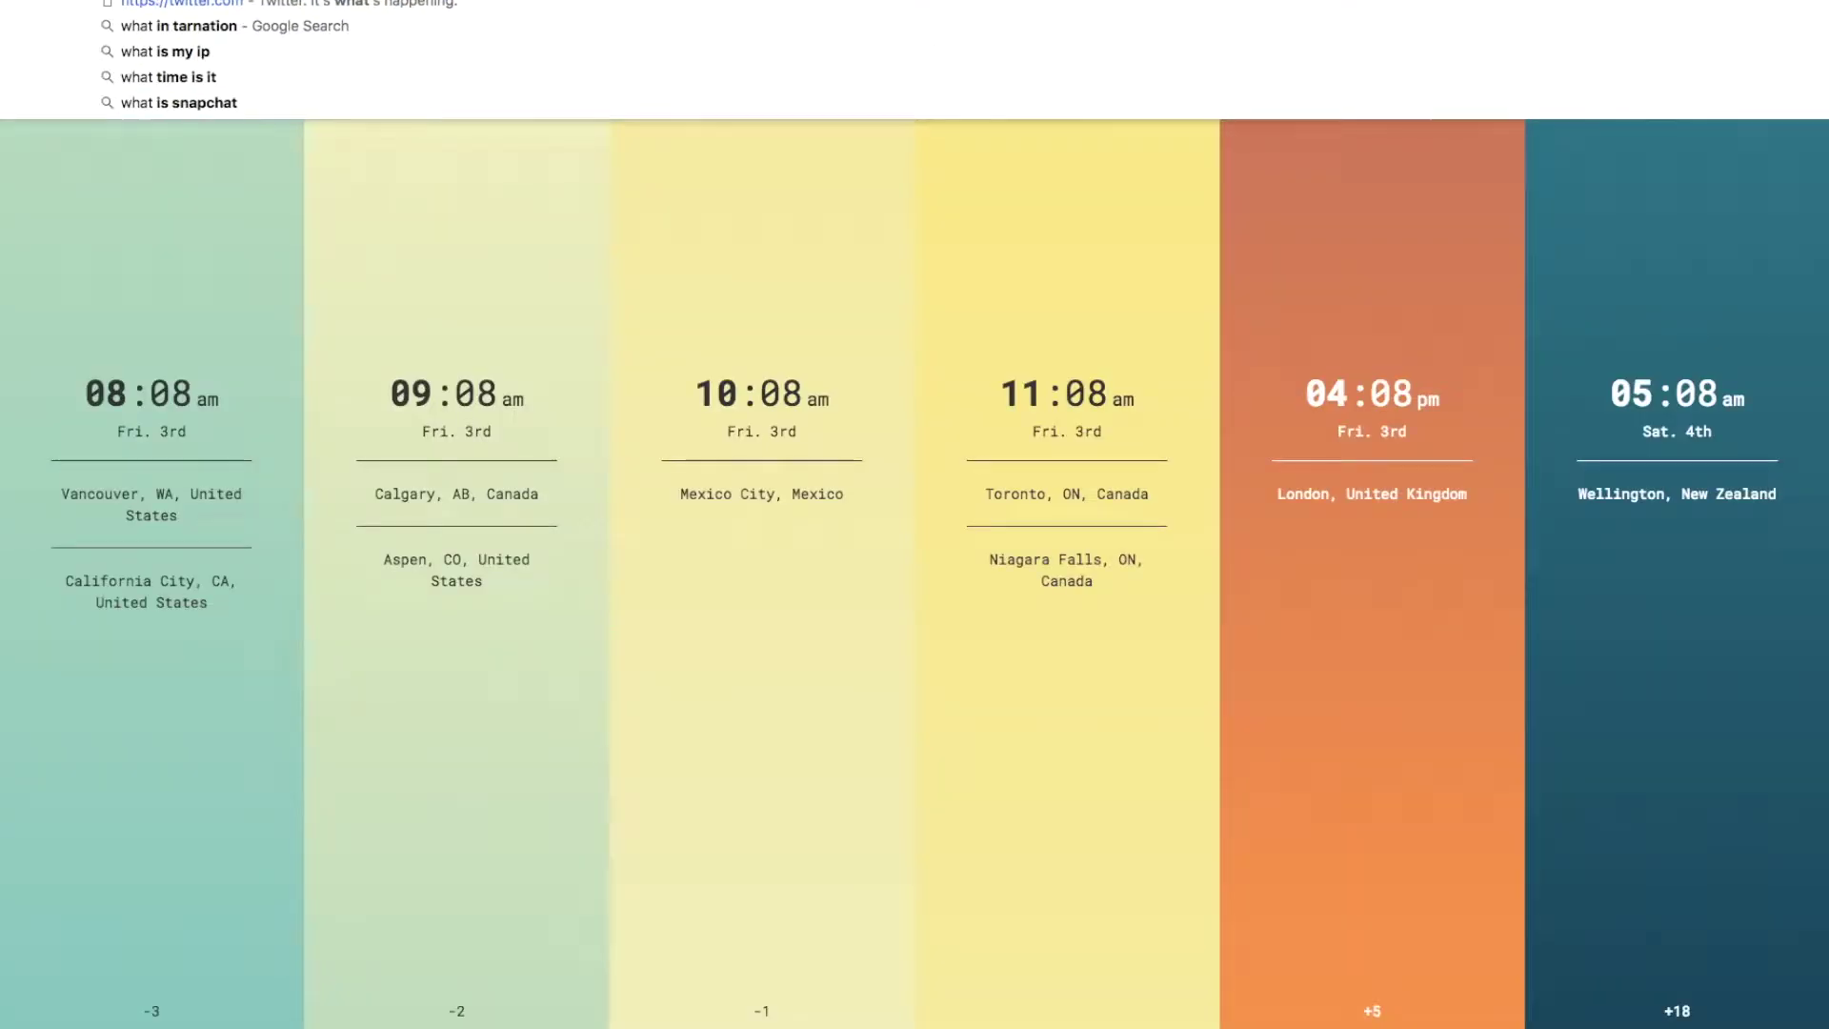
text( is 60 of 195)
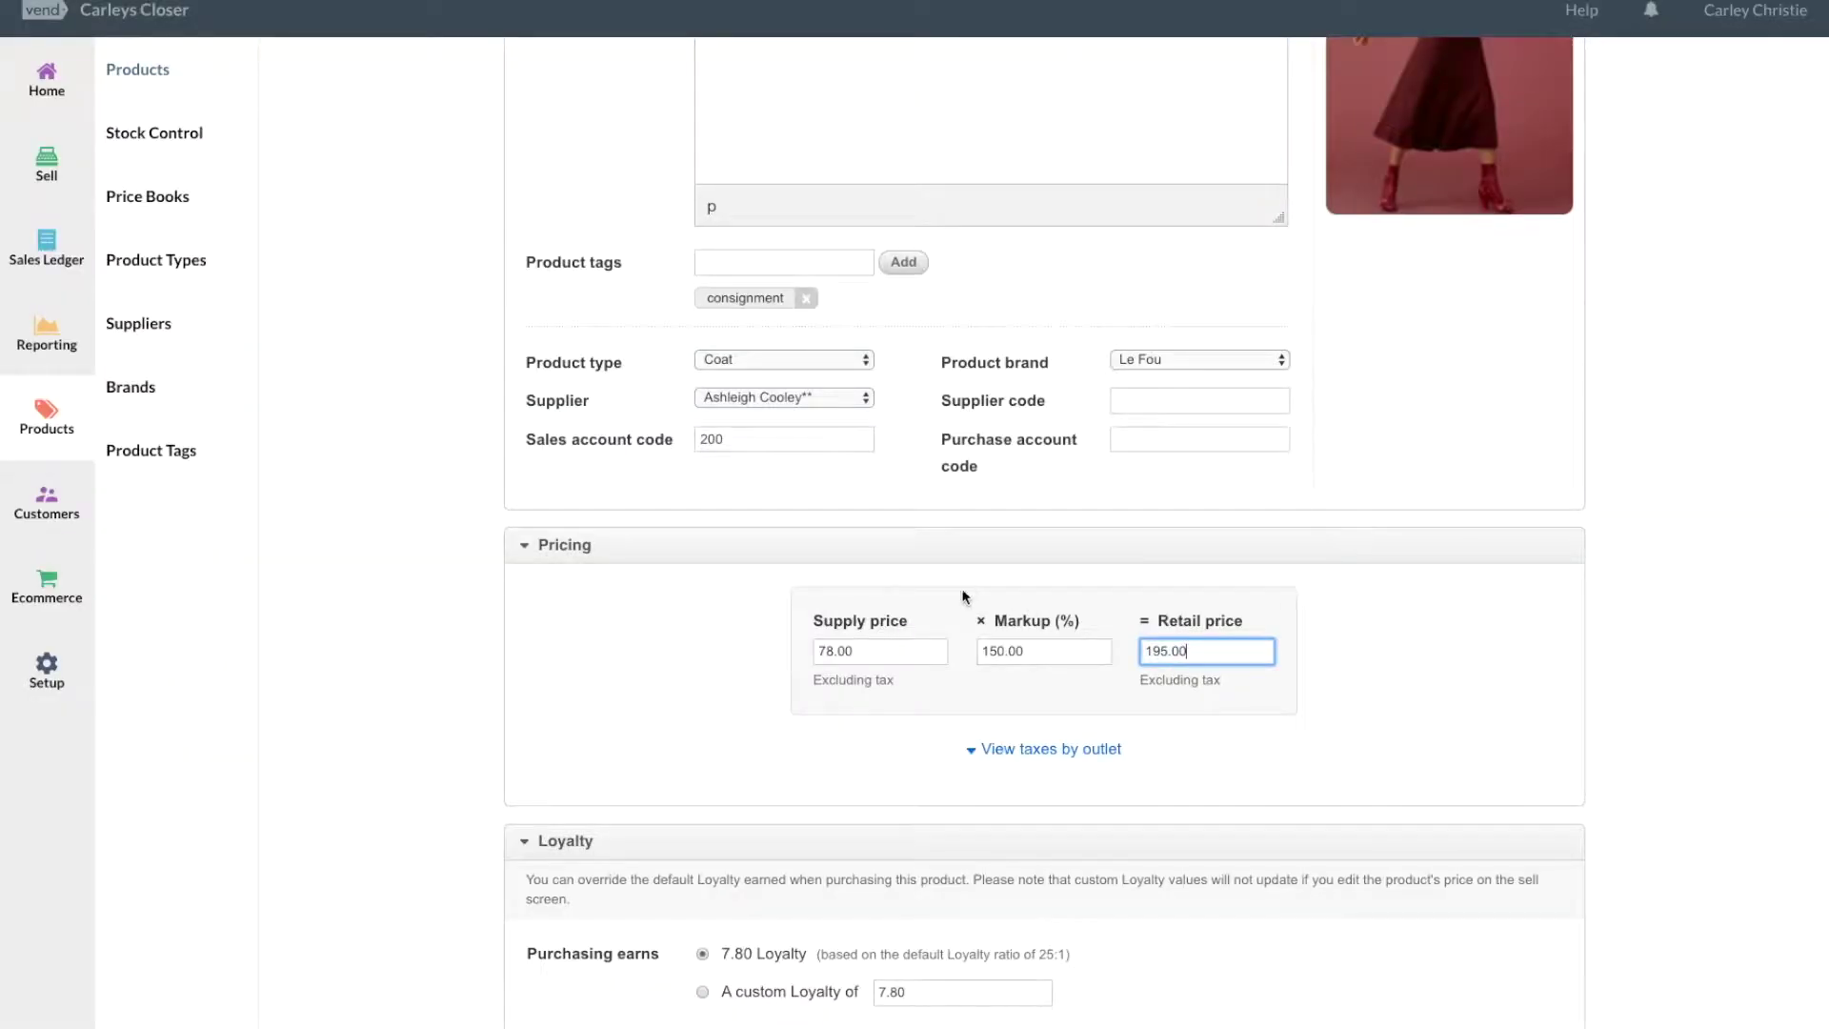
click(586, 705)
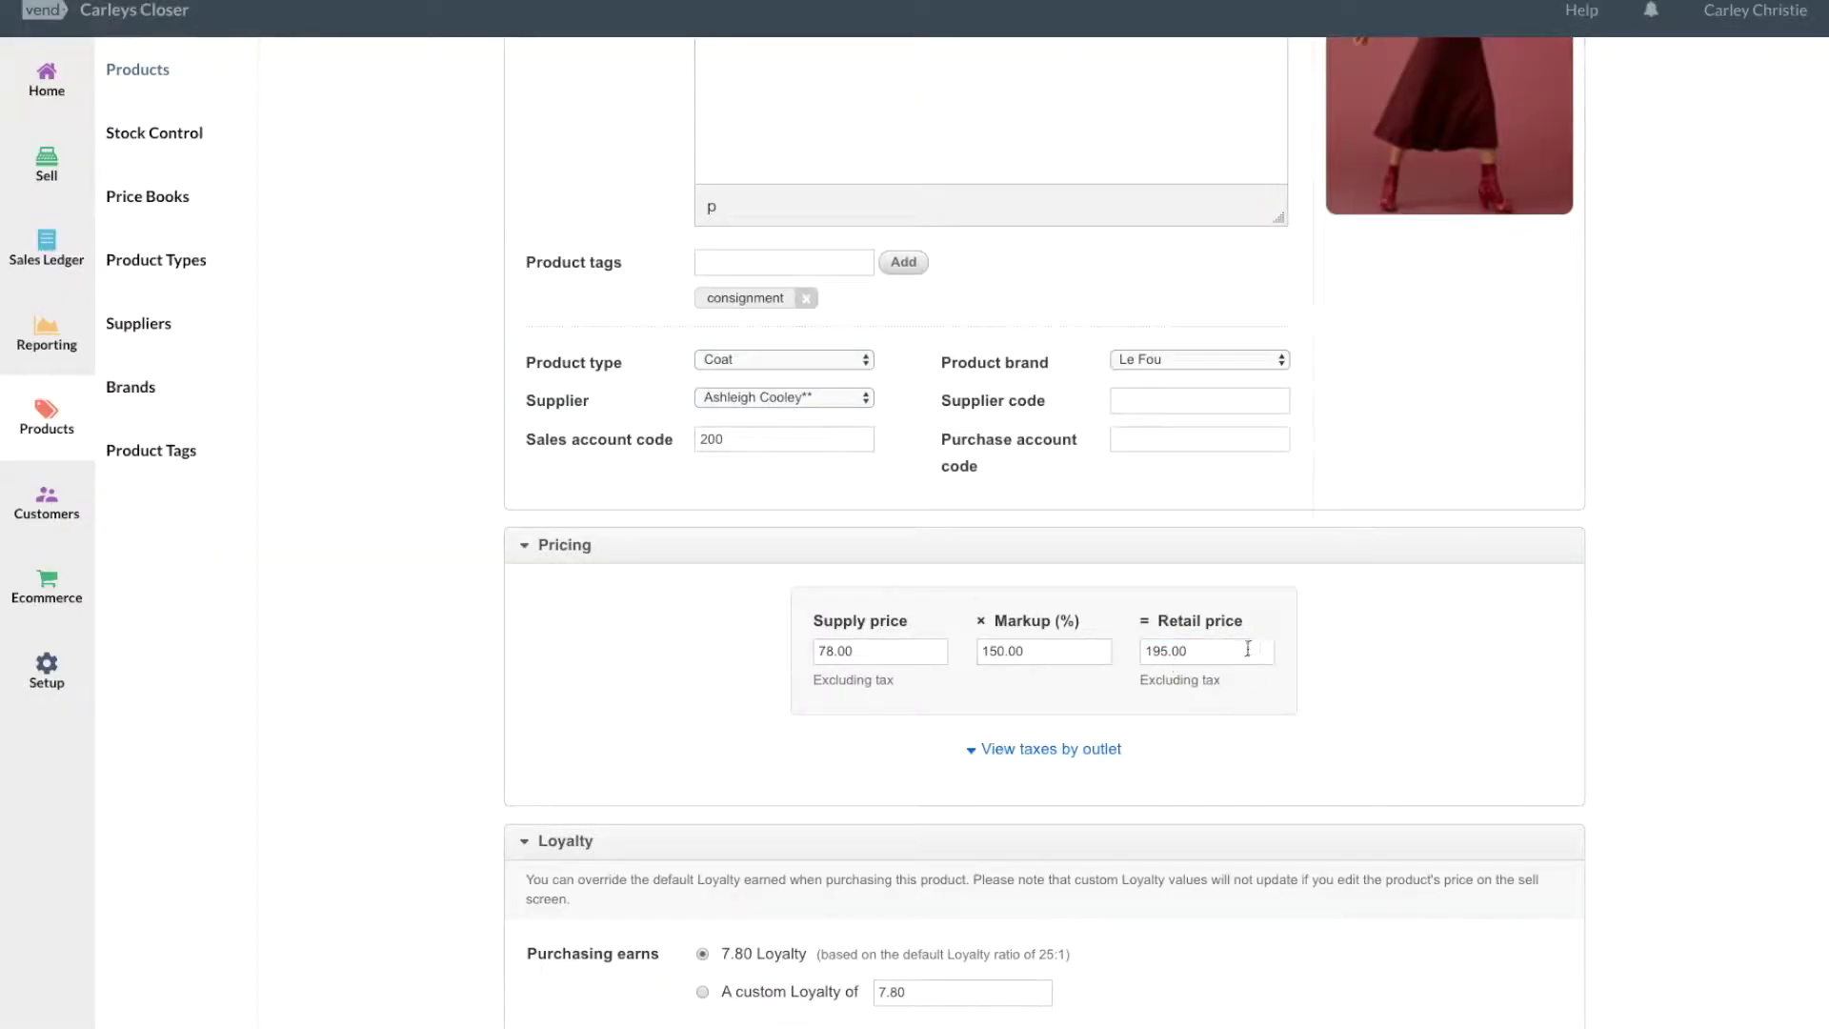
Confirm the 195.00 retail and 78.00 supply prices, then save the product.
drag(1258, 652, 1133, 654)
drag(820, 624, 907, 636)
click(880, 655)
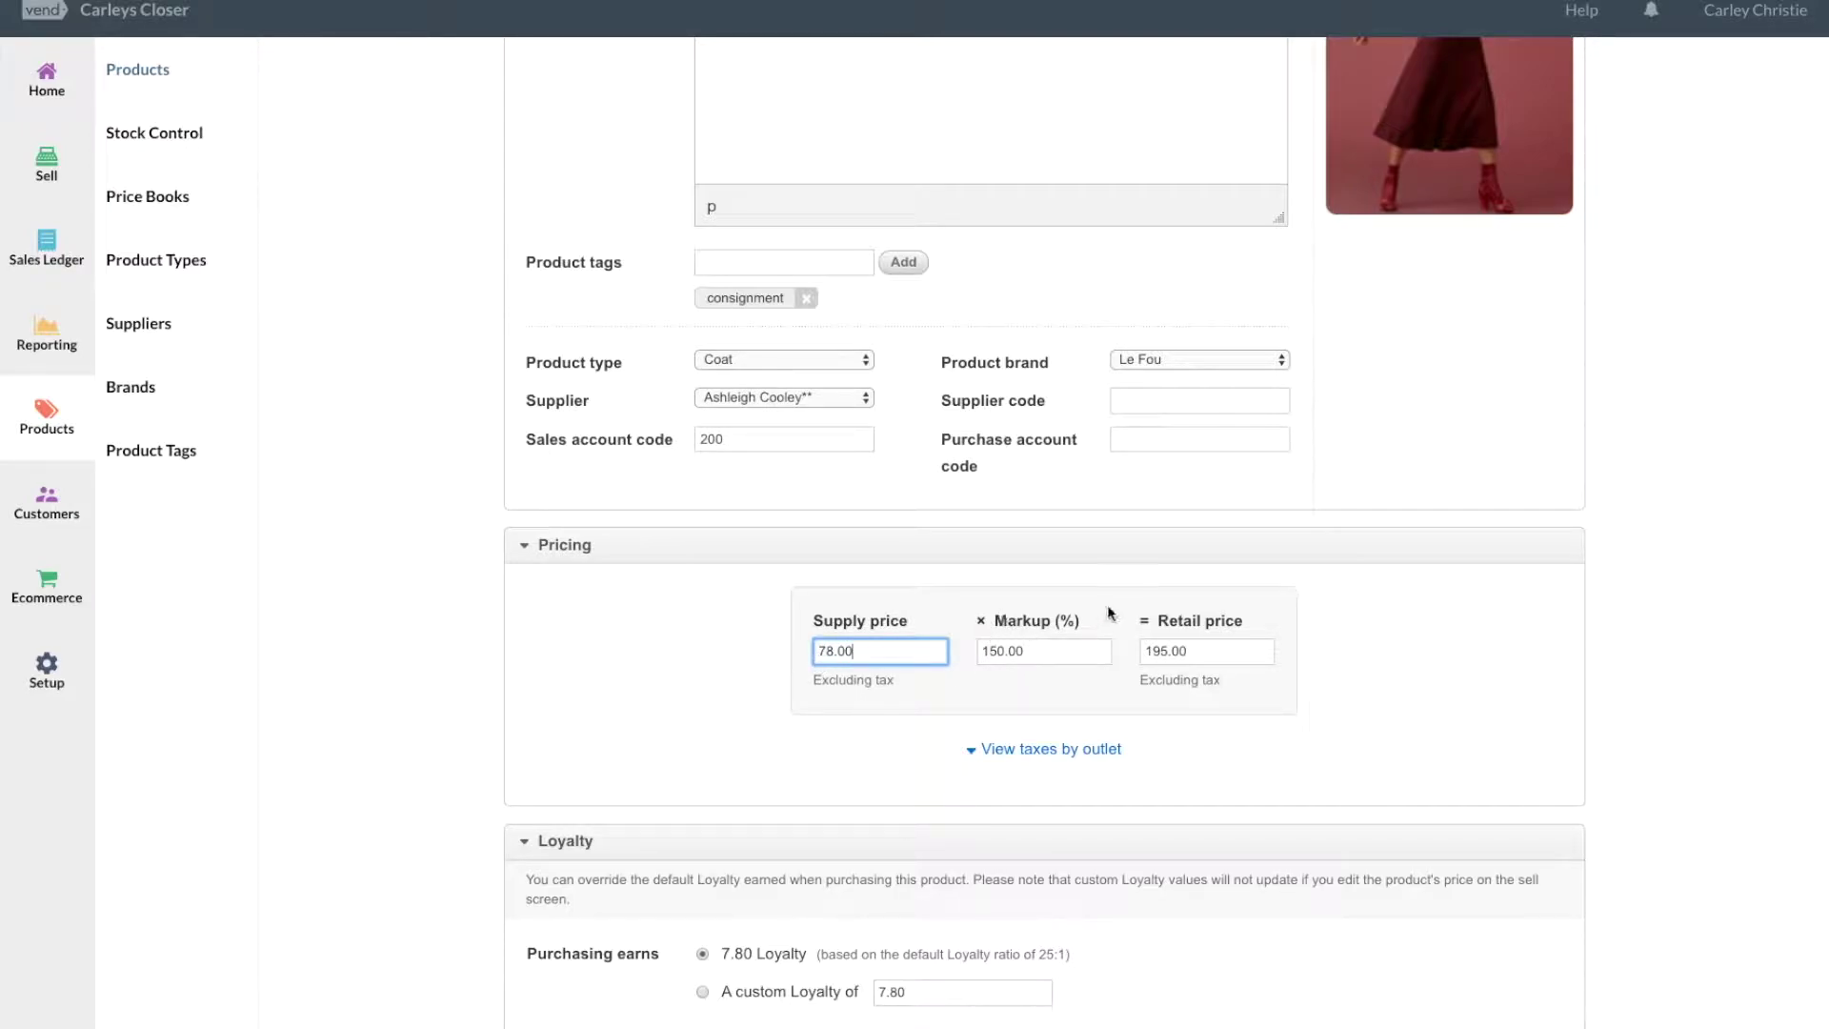
double_click(890, 650)
scroll(1589, 743, down, 6)
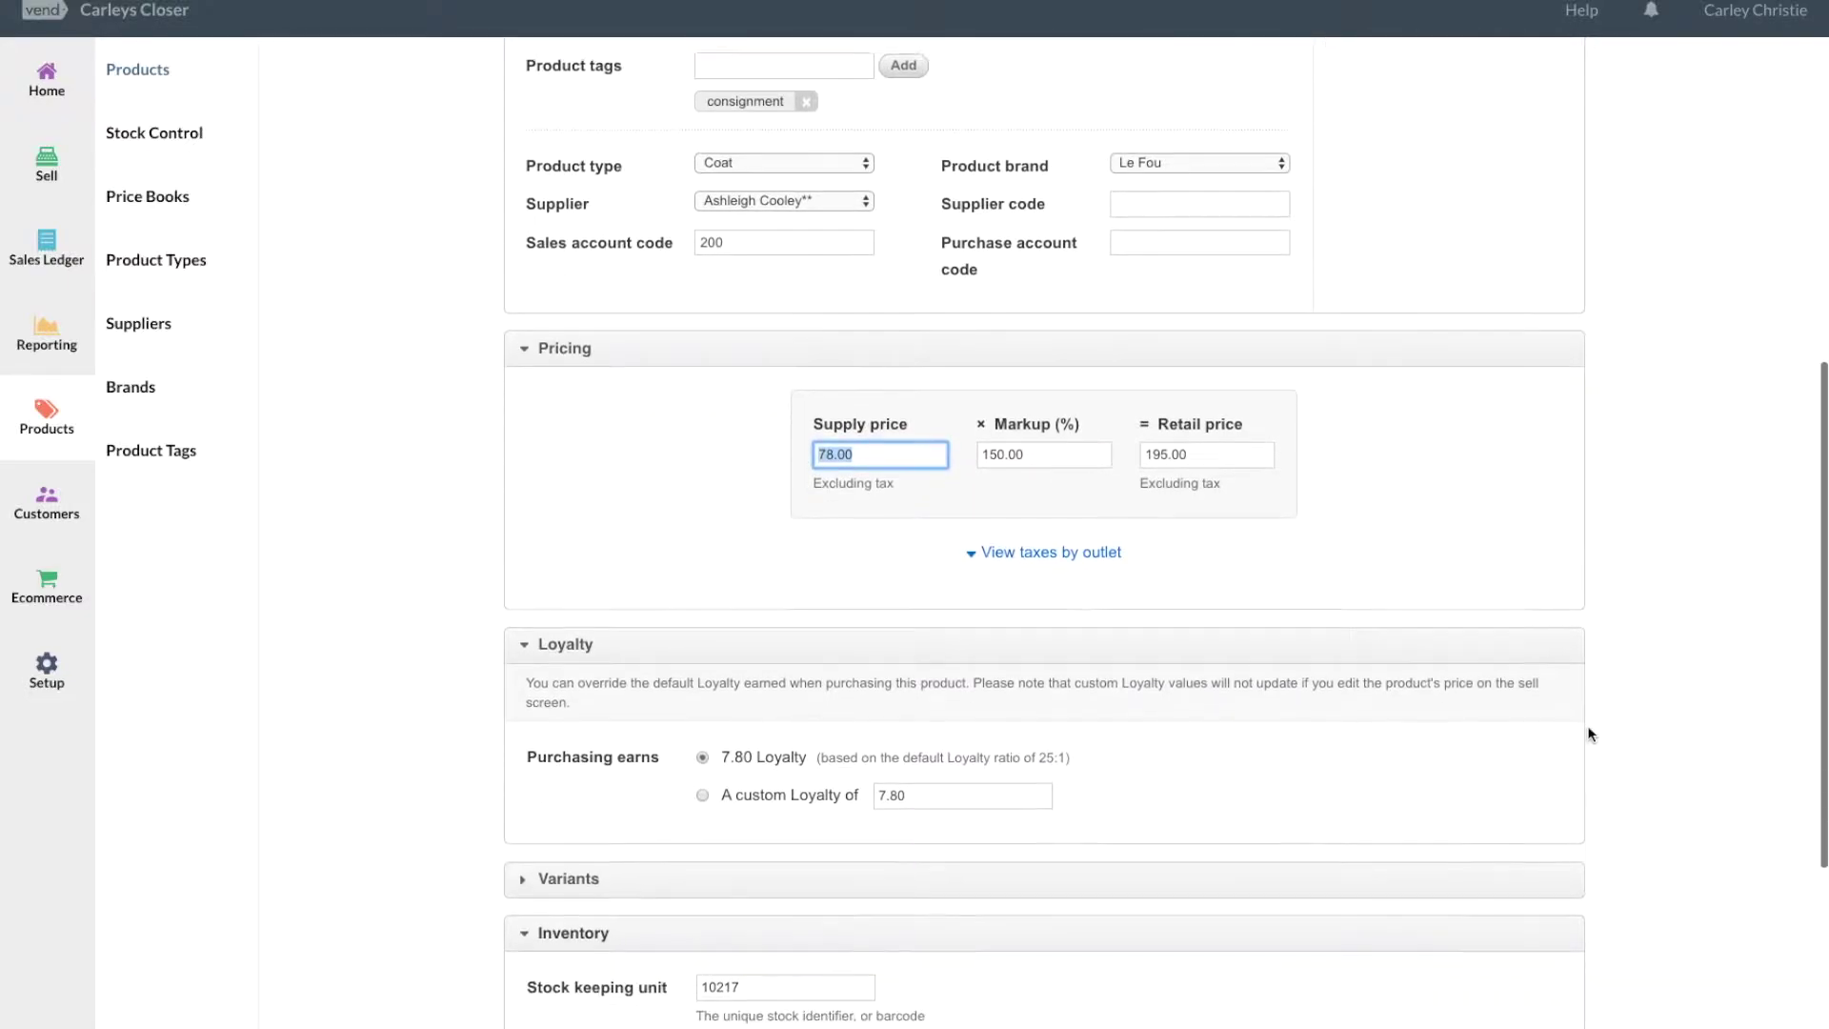
click(1513, 981)
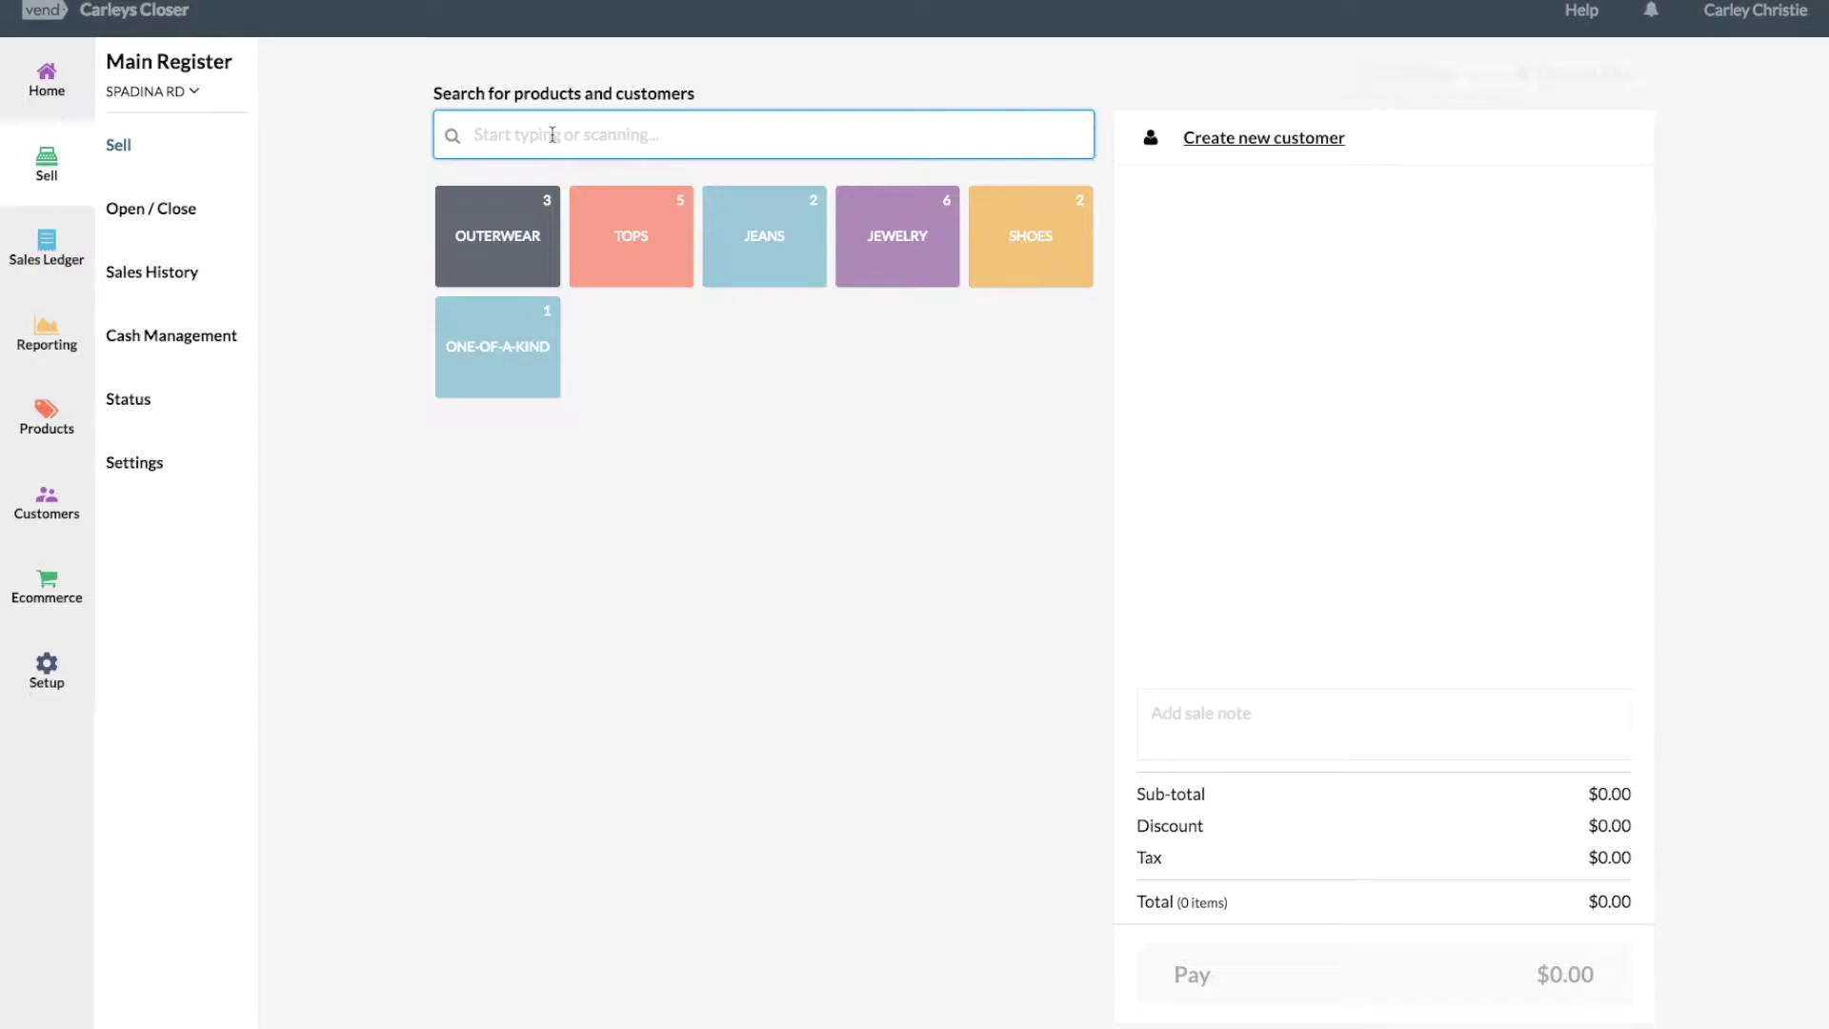
Sell one Picard Jacket - Small for $220.35 cash.
text(picard)
click(608, 333)
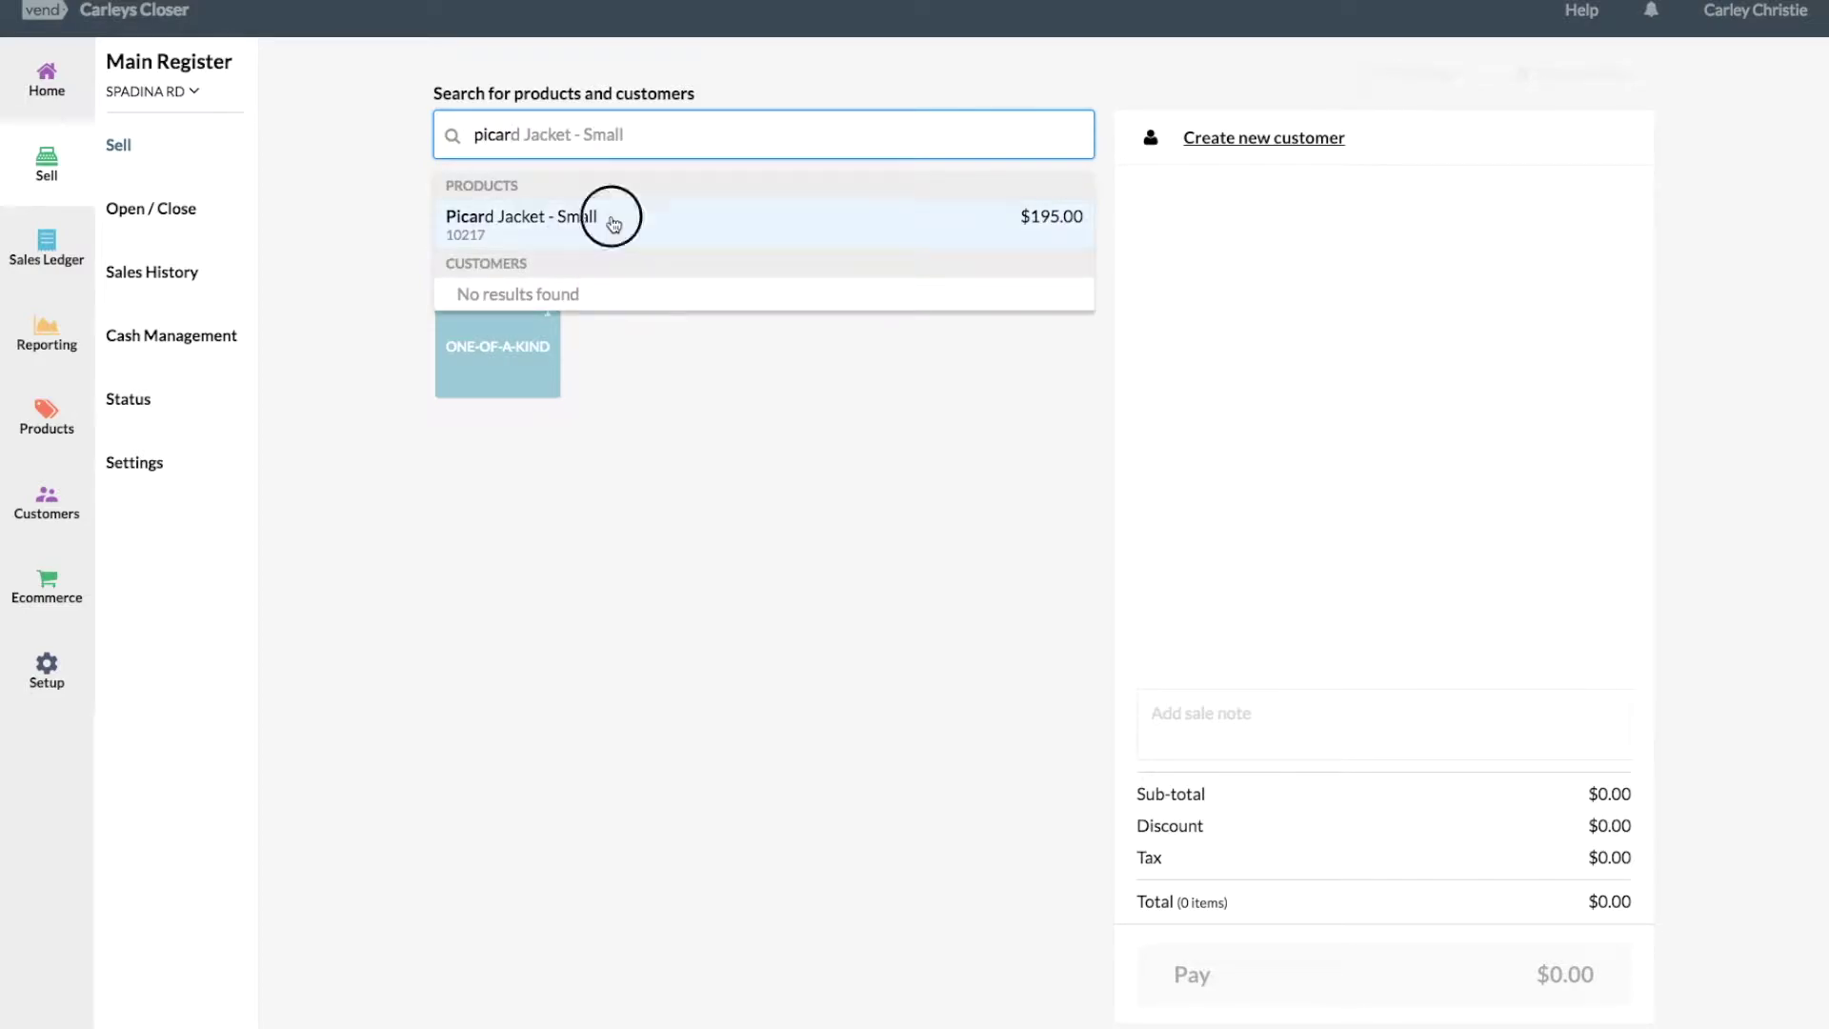
click(1383, 974)
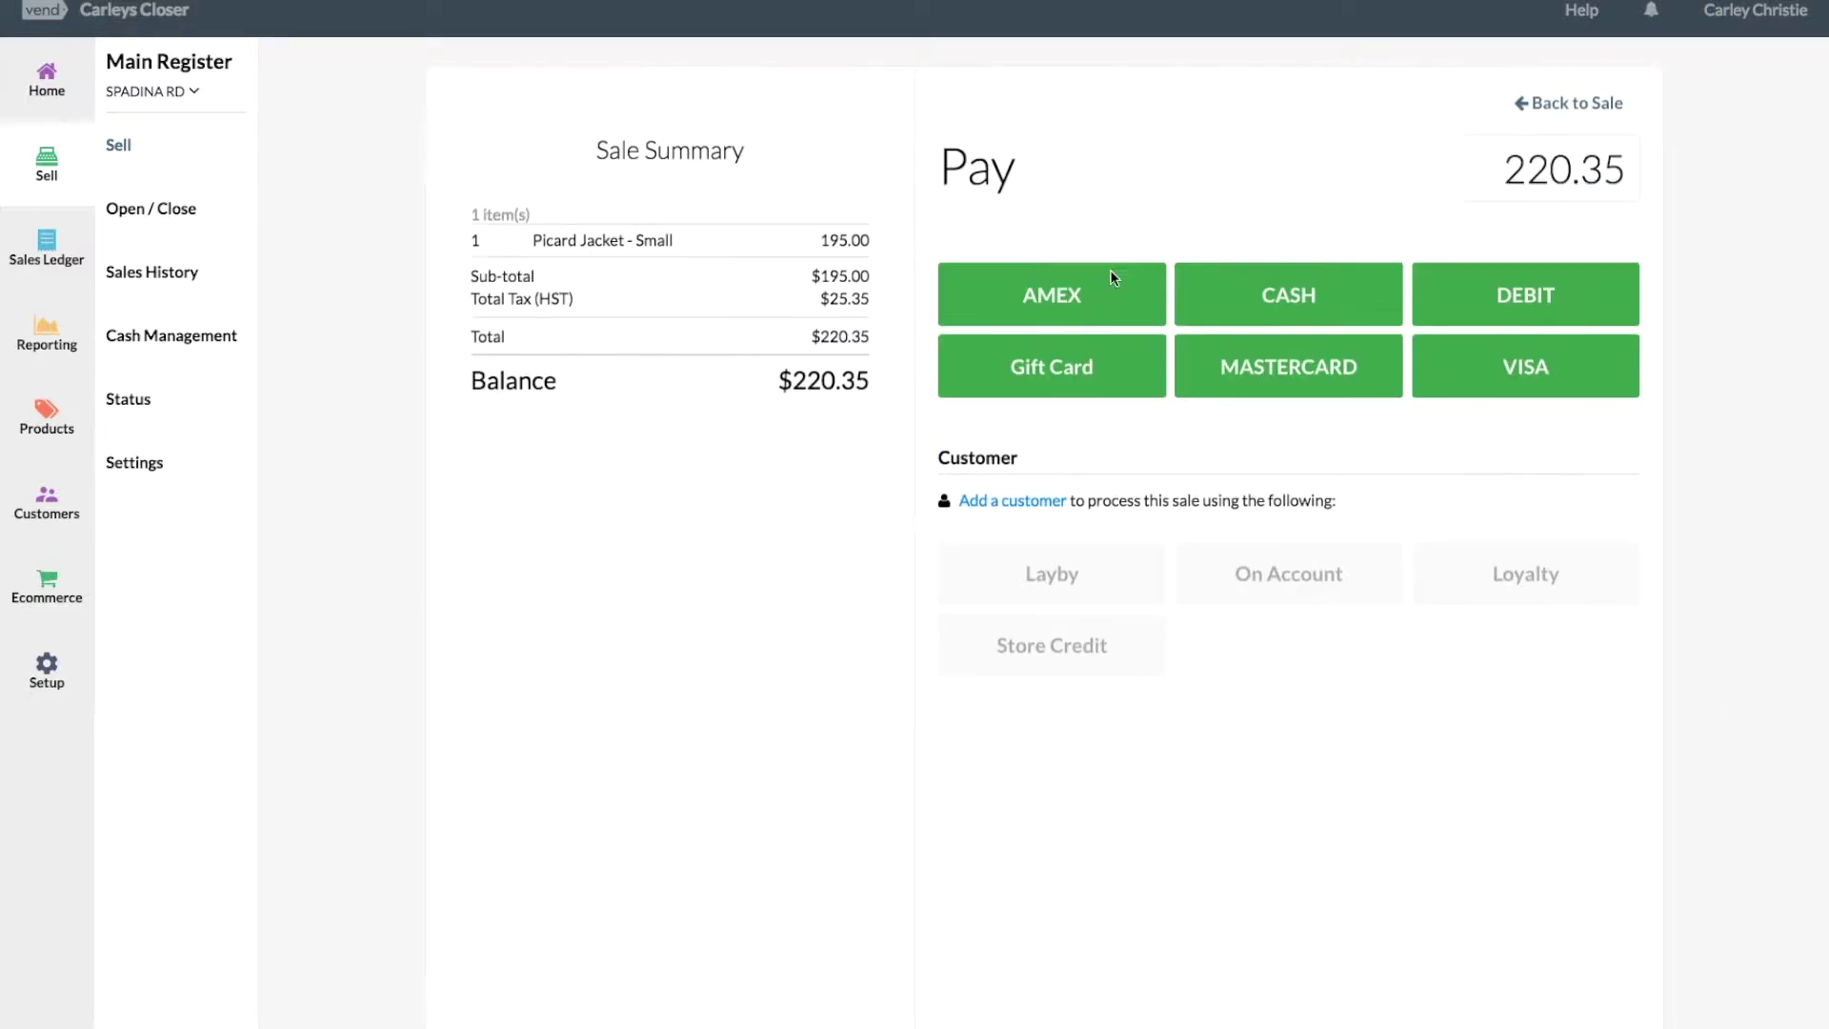
click(1320, 291)
click(1174, 545)
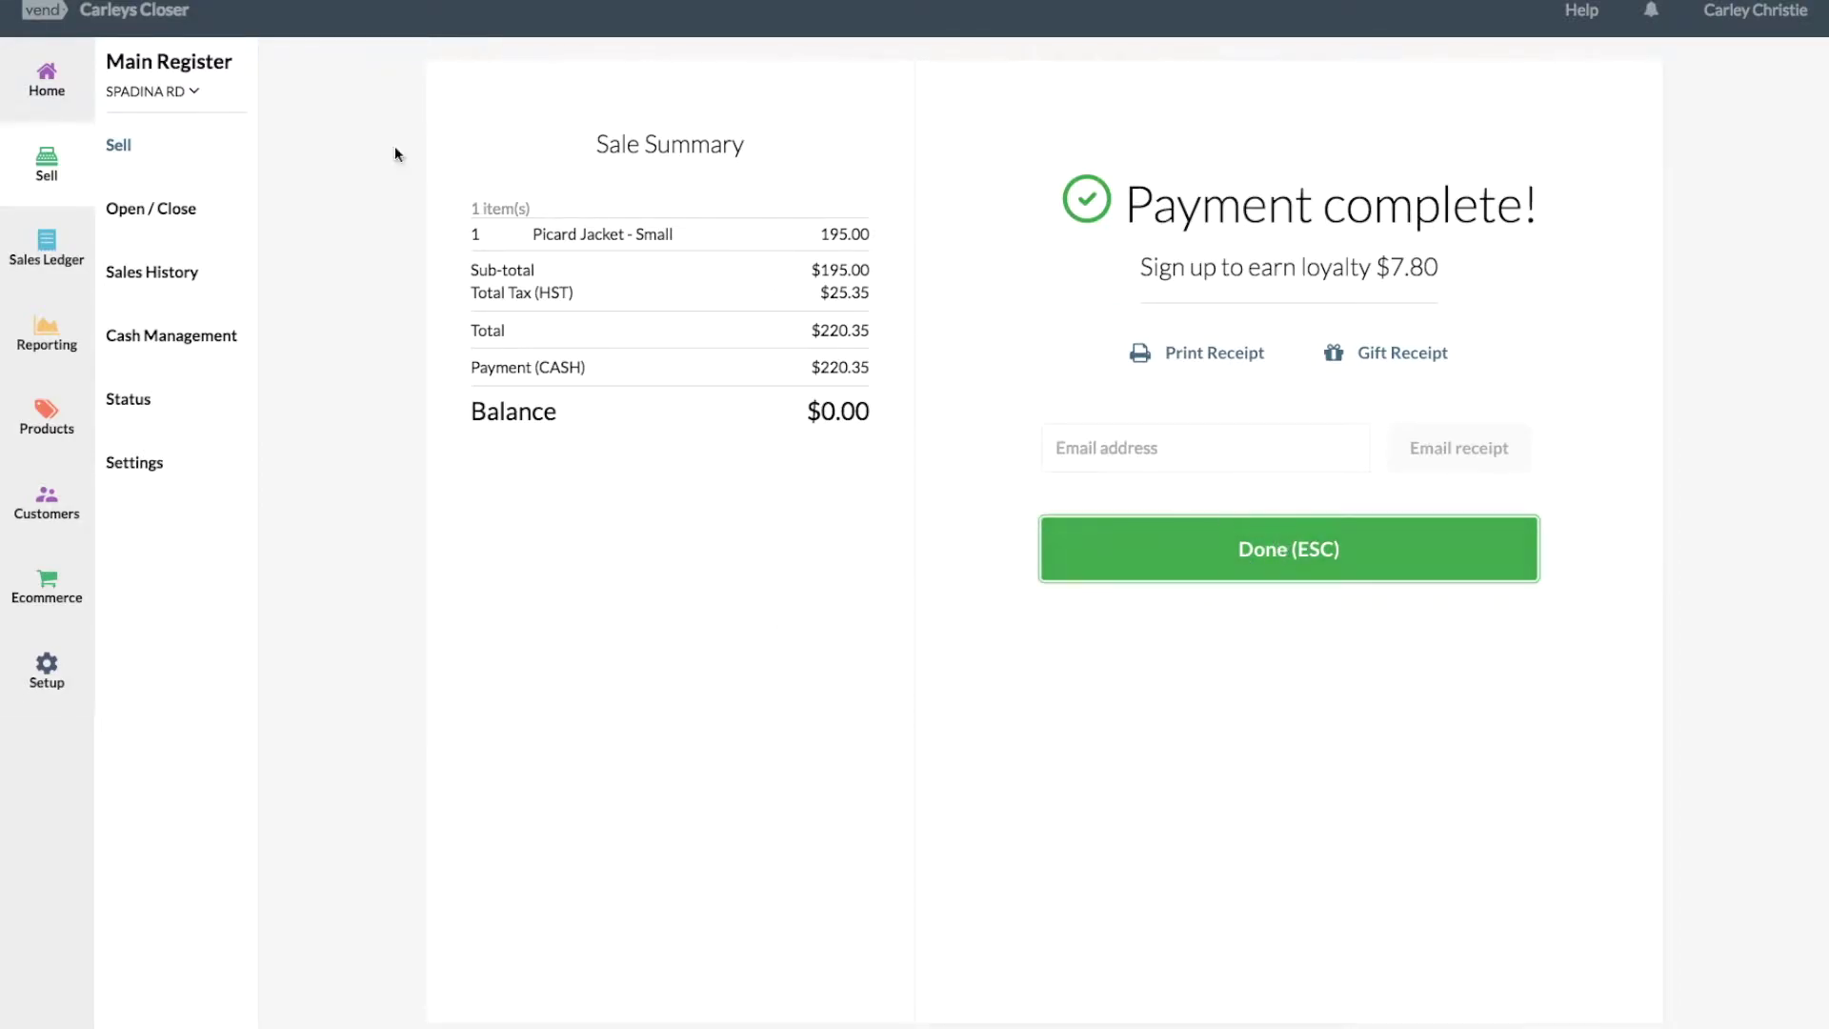
click(67, 365)
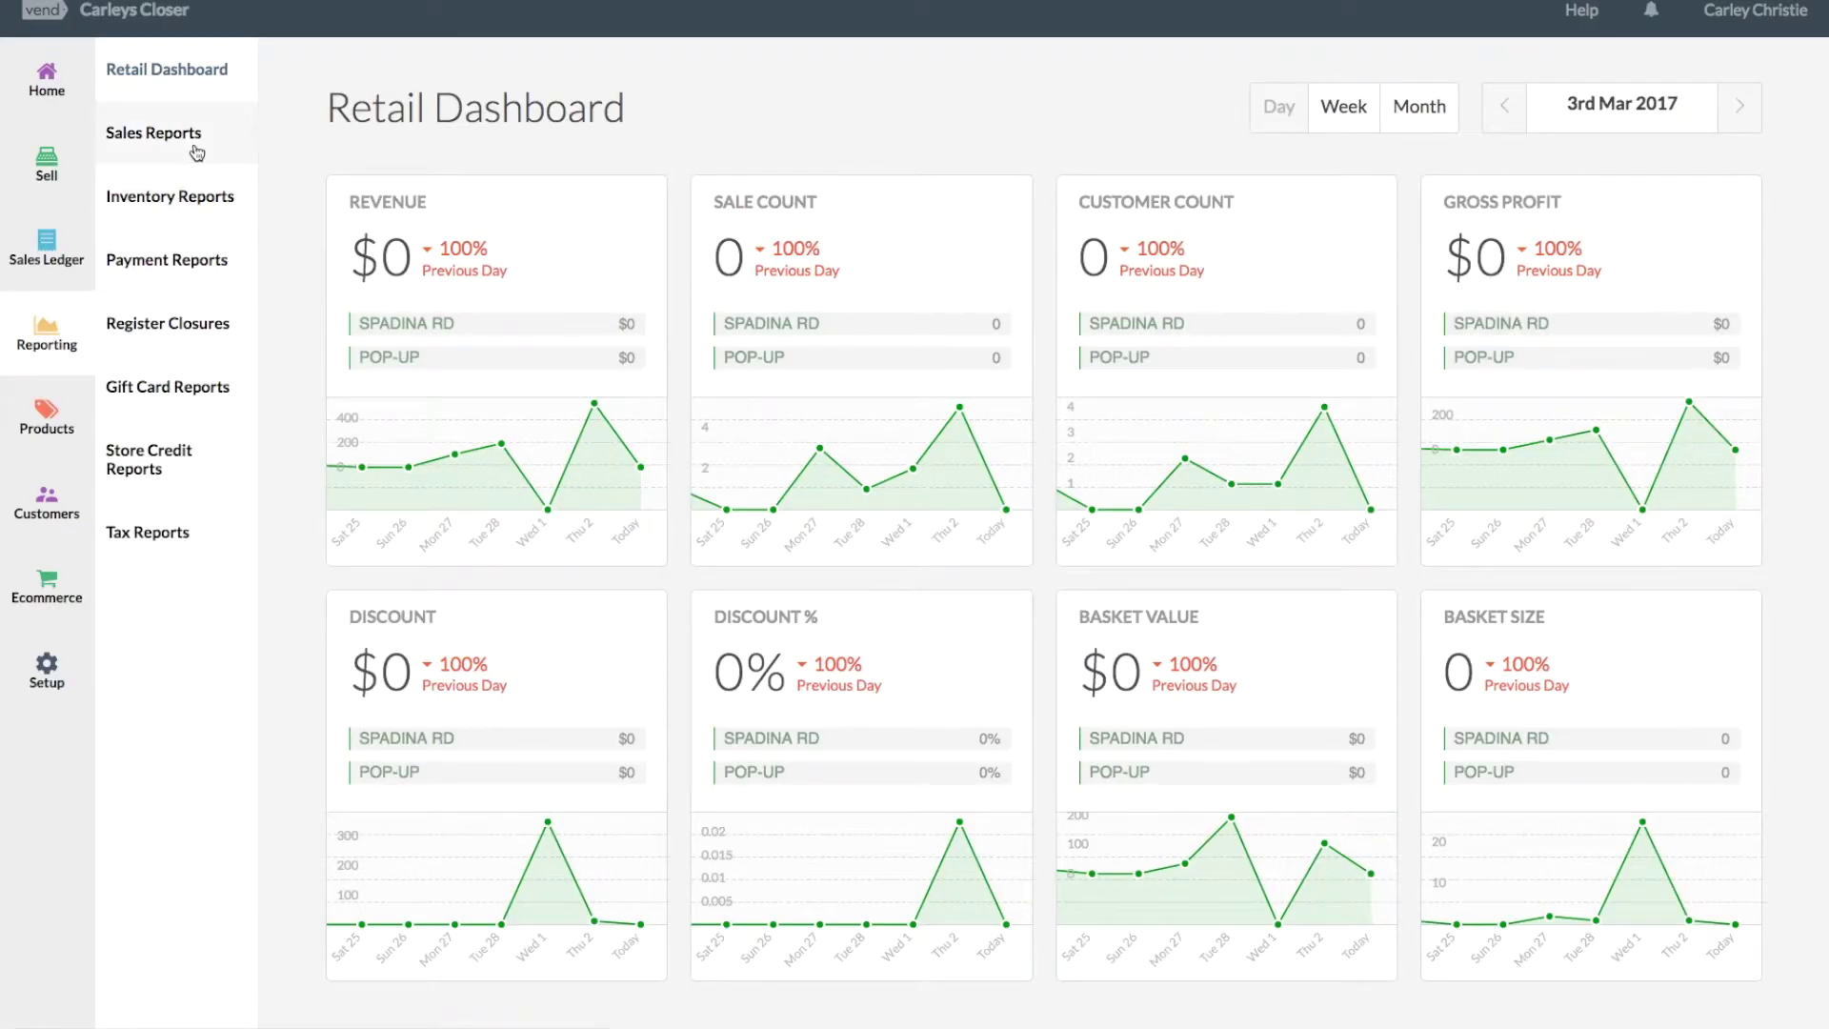
Set the Sales Report type to Supplier.
click(181, 138)
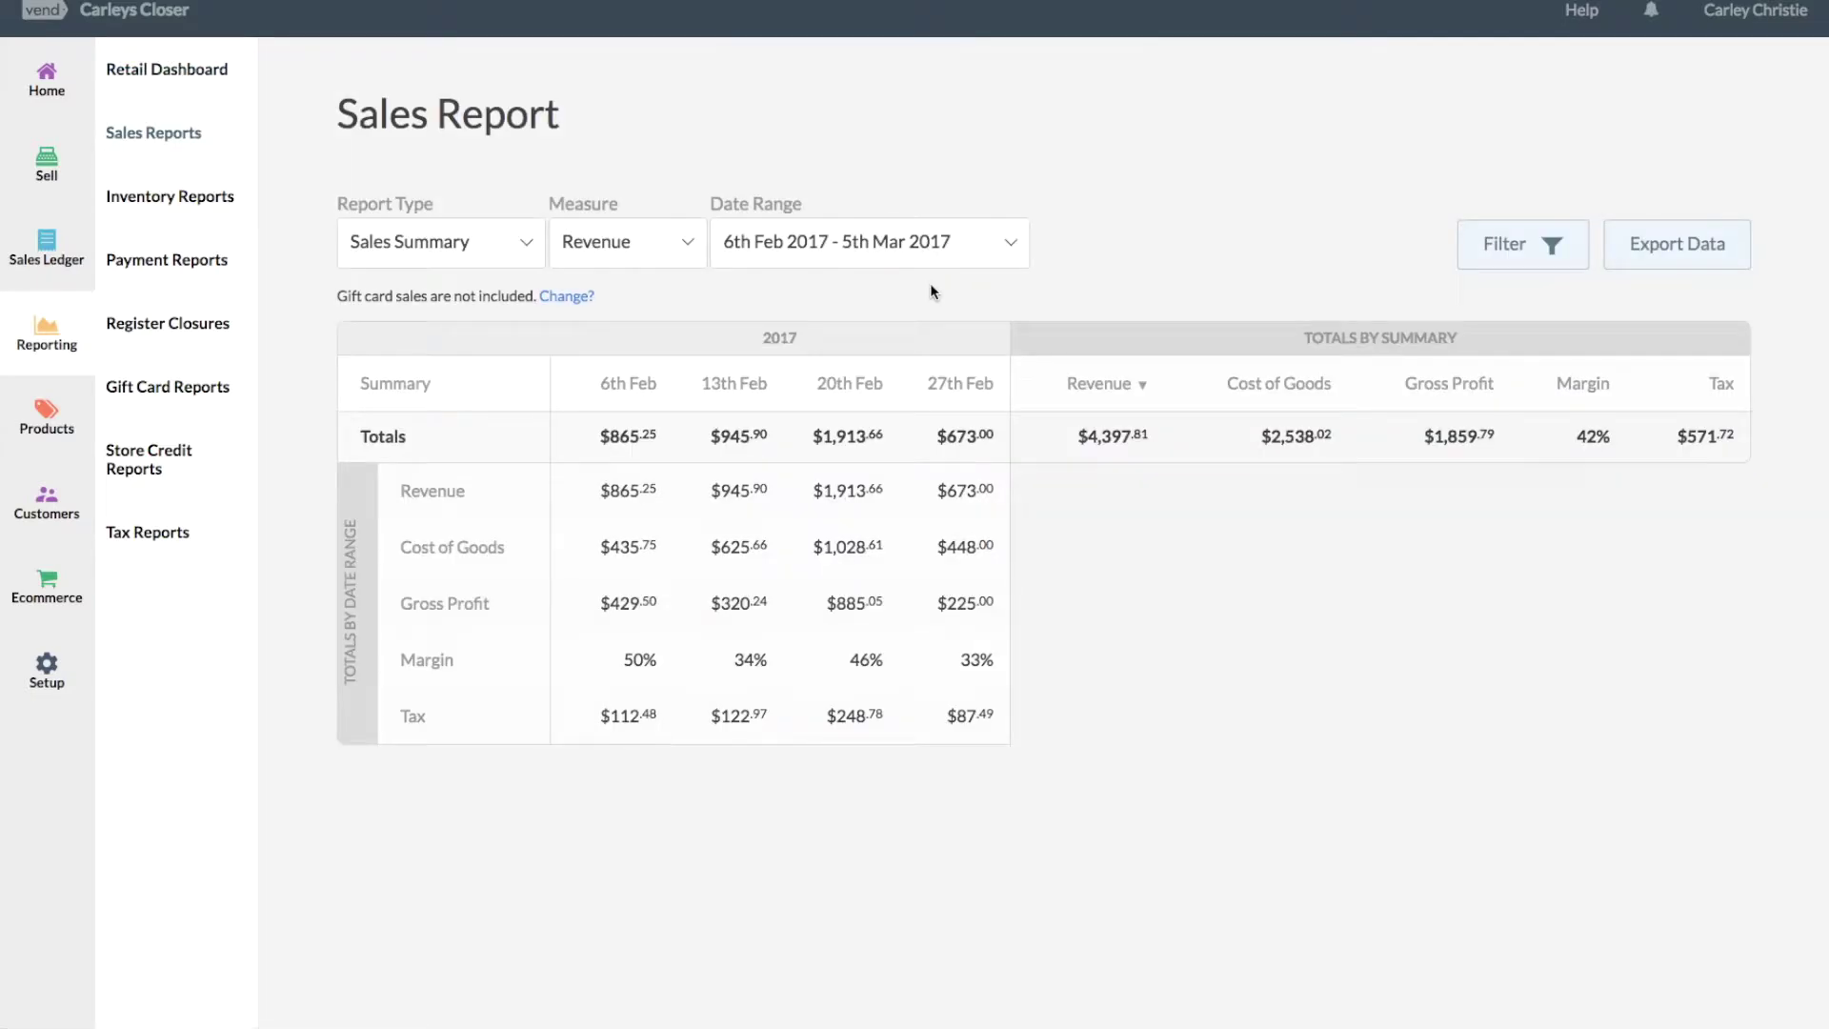
click(467, 250)
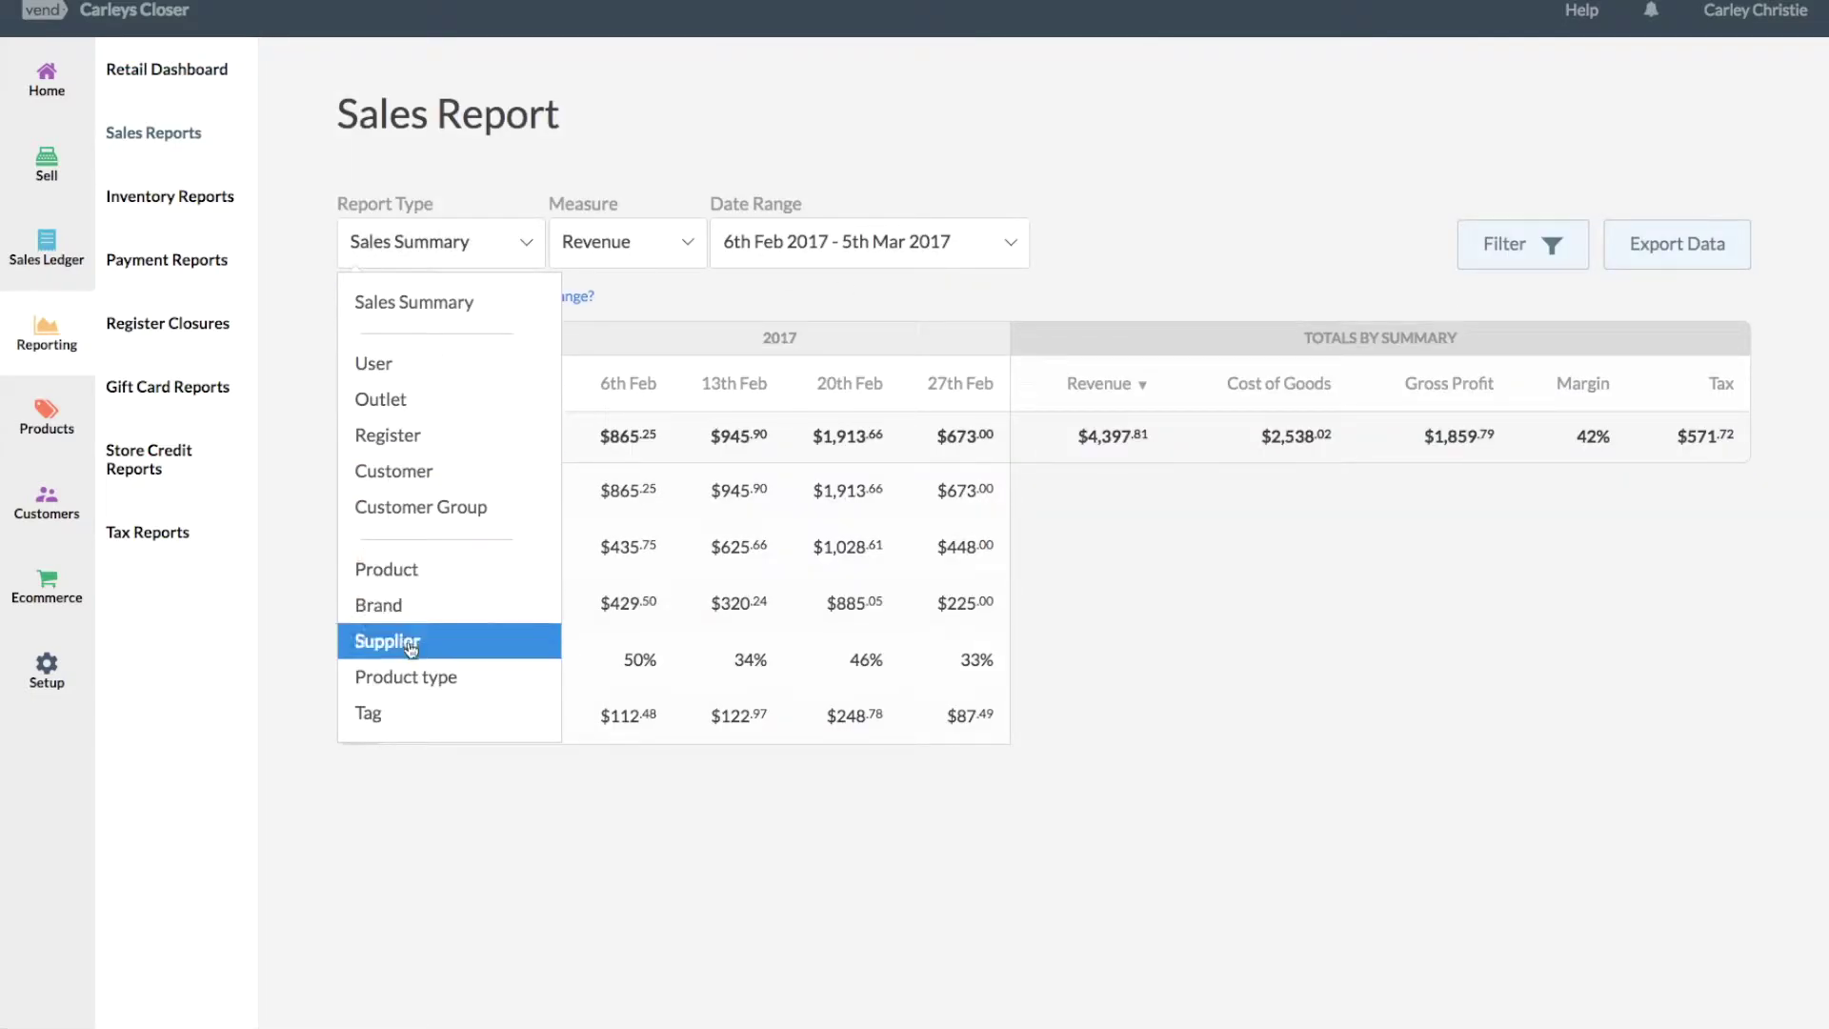
click(410, 640)
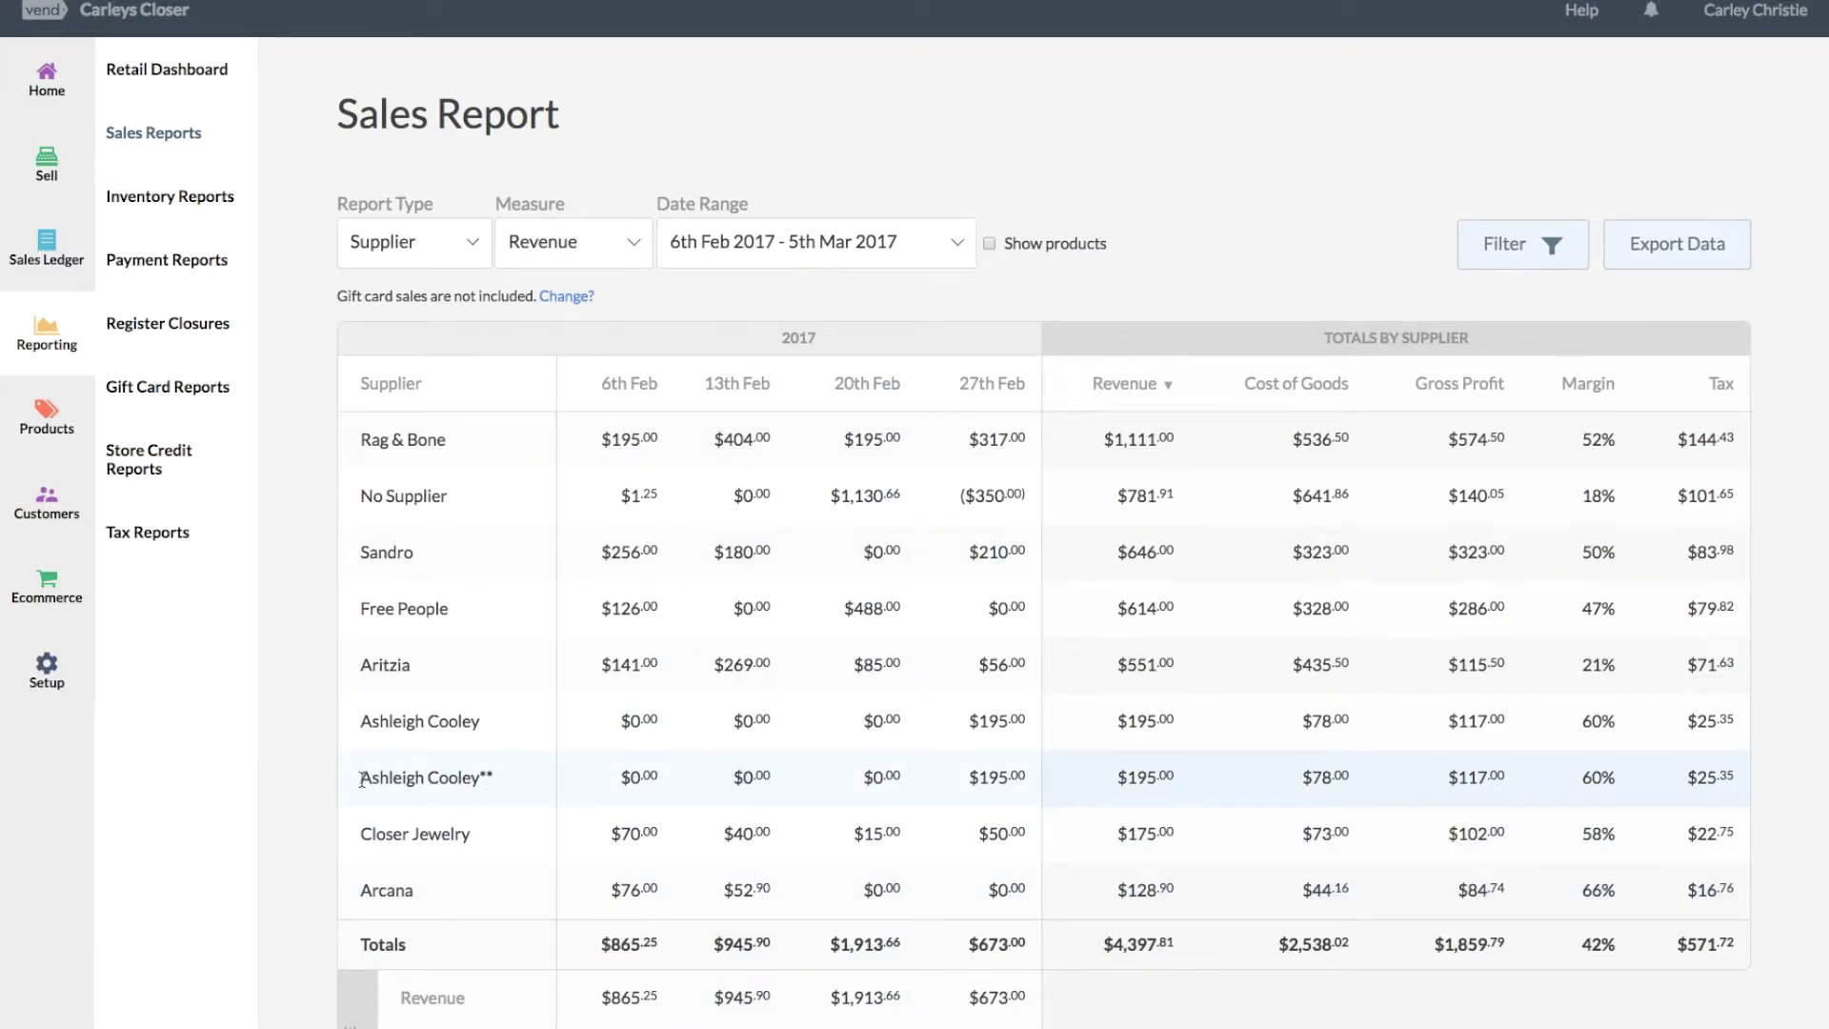
Check the new supplier's row: $78.00 cost of goods and 60% margin.
drag(362, 779, 510, 775)
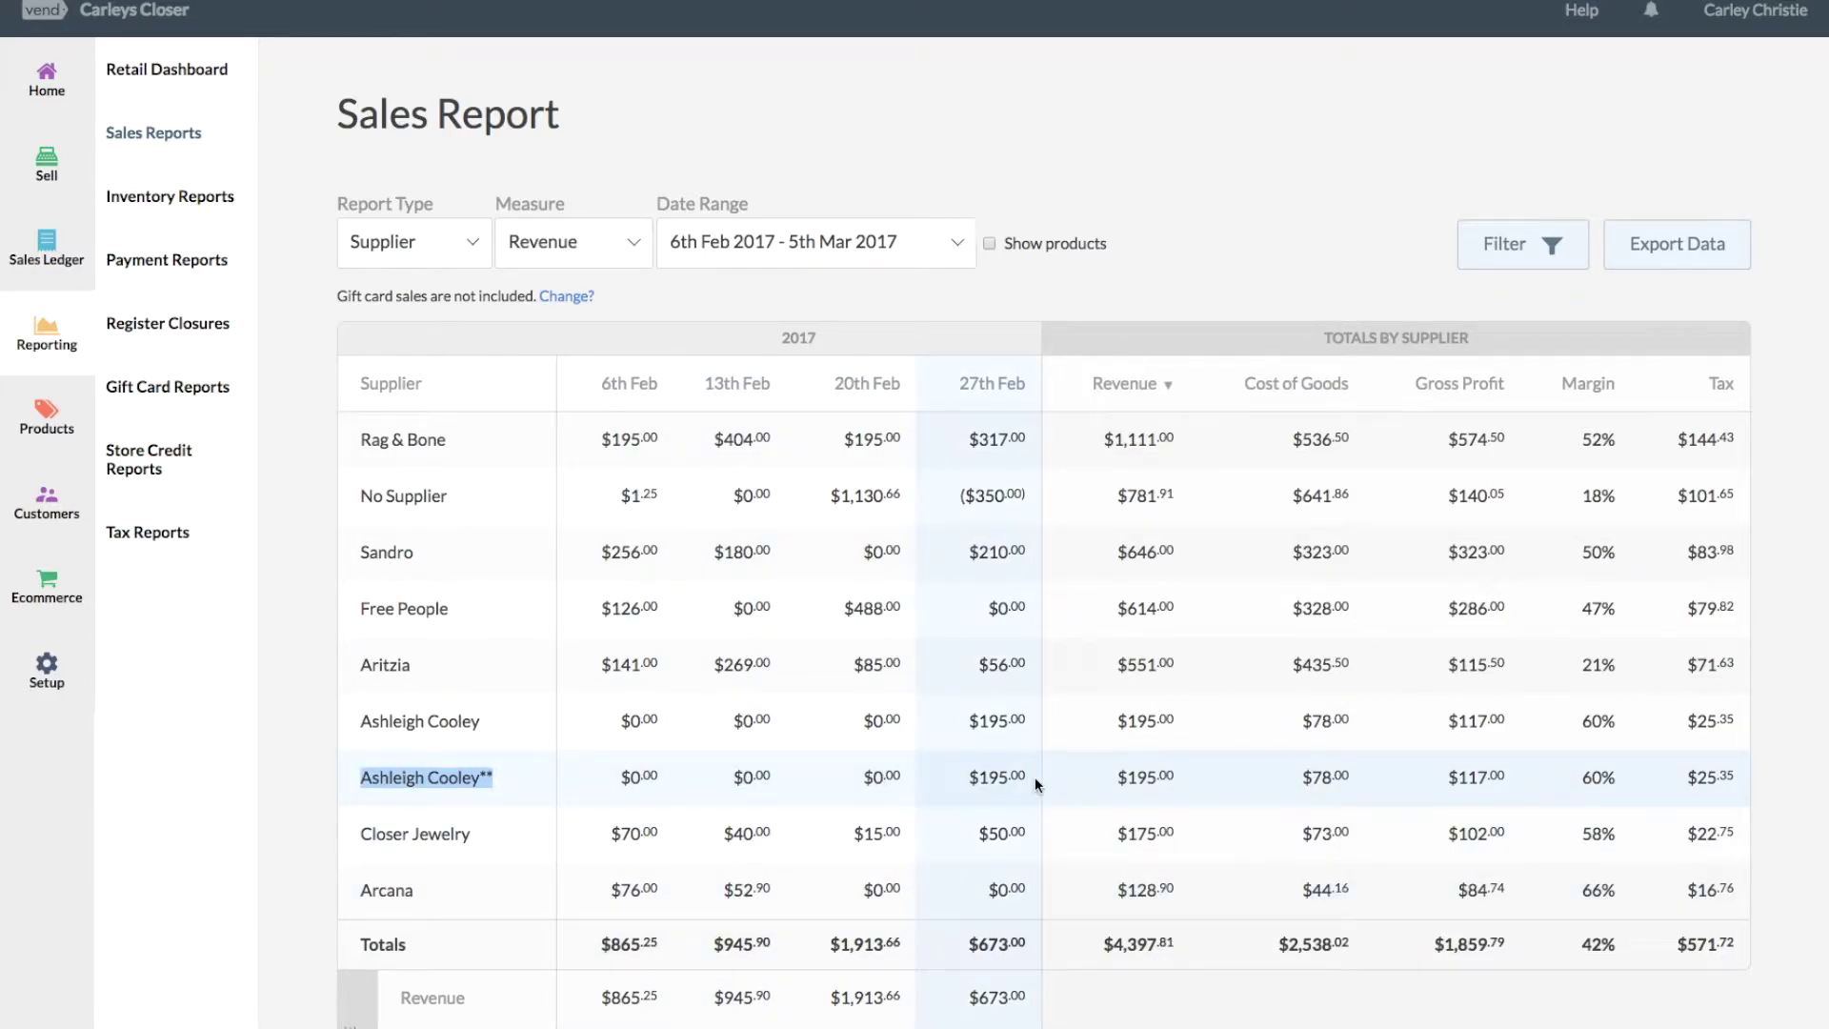
drag(1239, 386, 1344, 398)
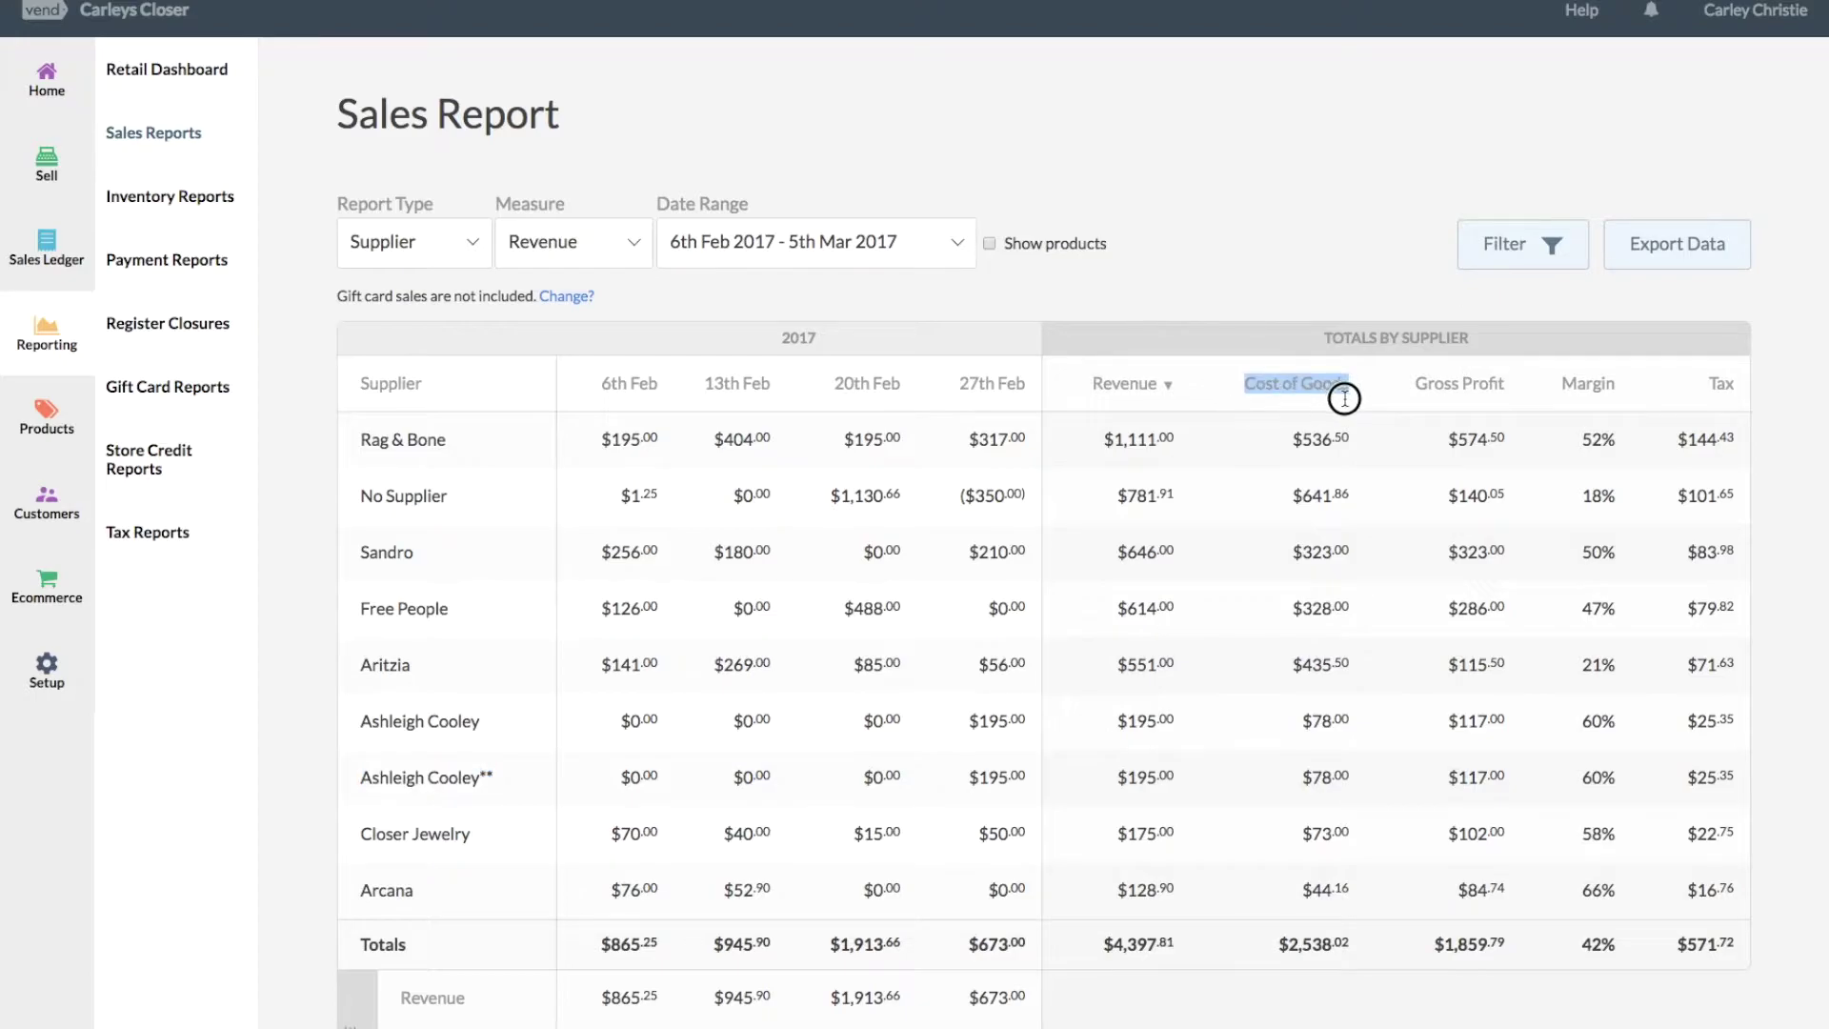
drag(1296, 776, 1360, 777)
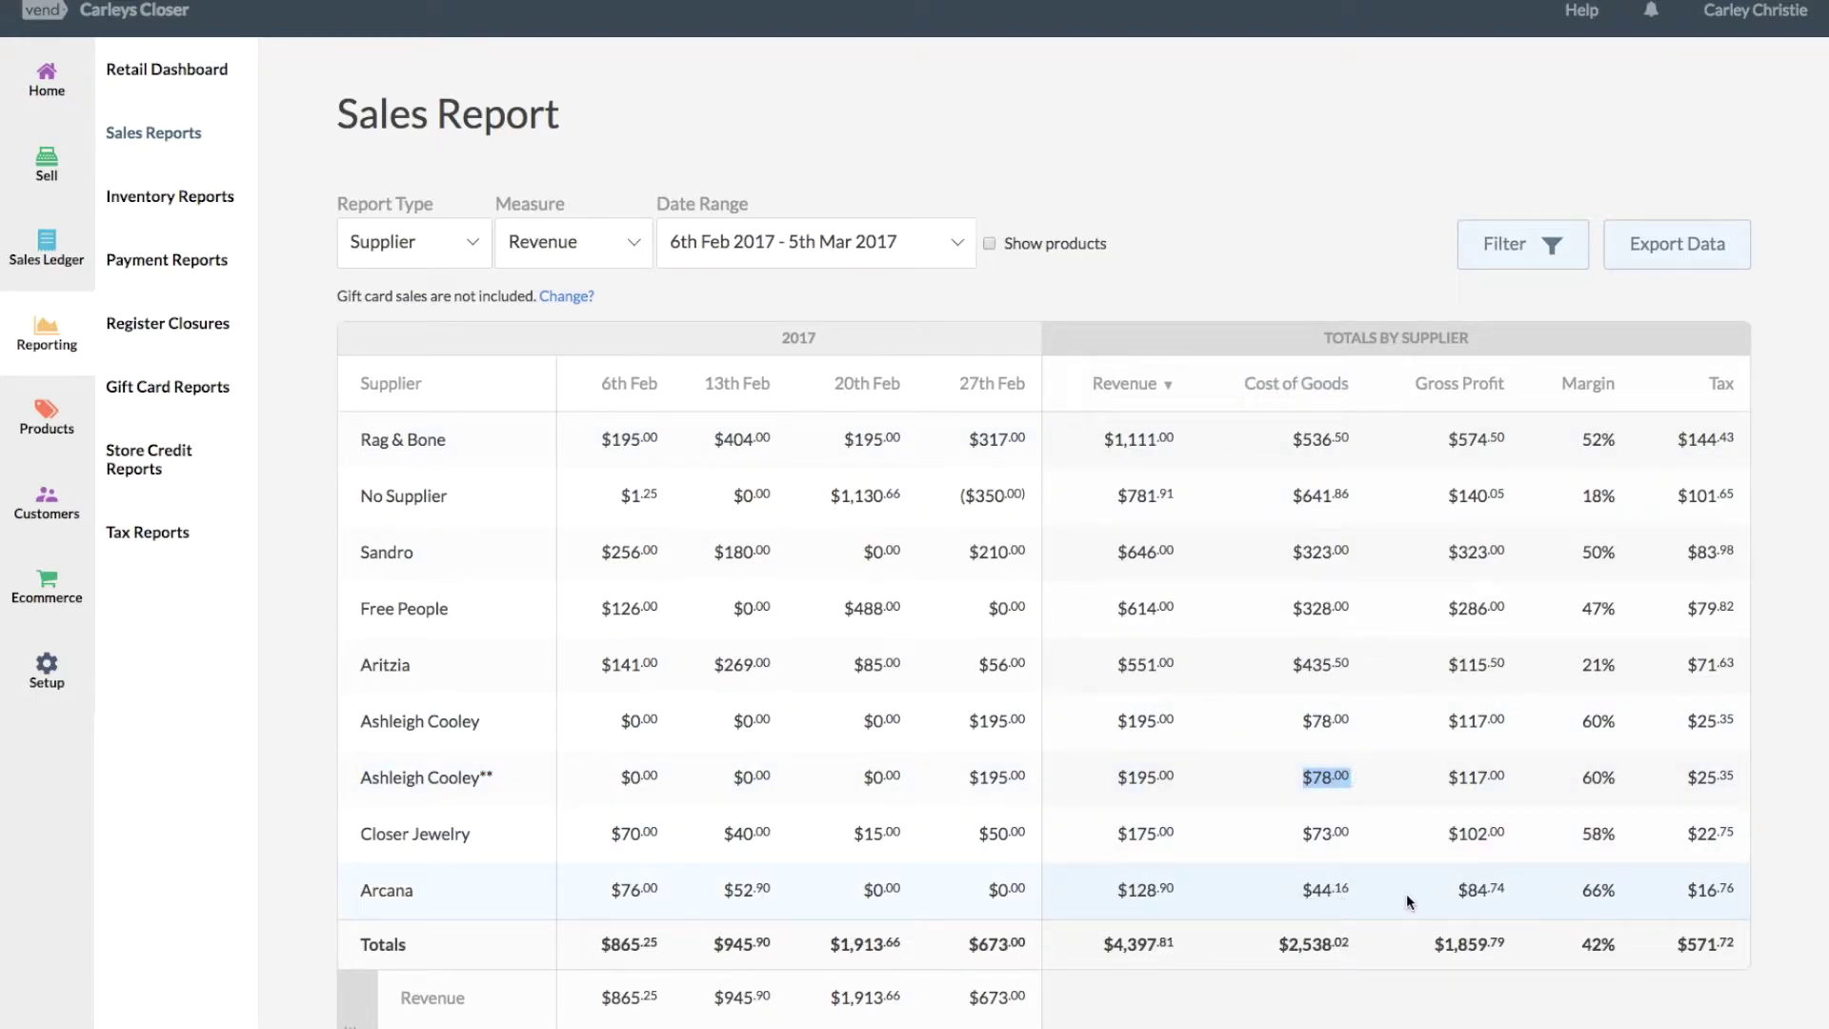
drag(1577, 776, 1633, 776)
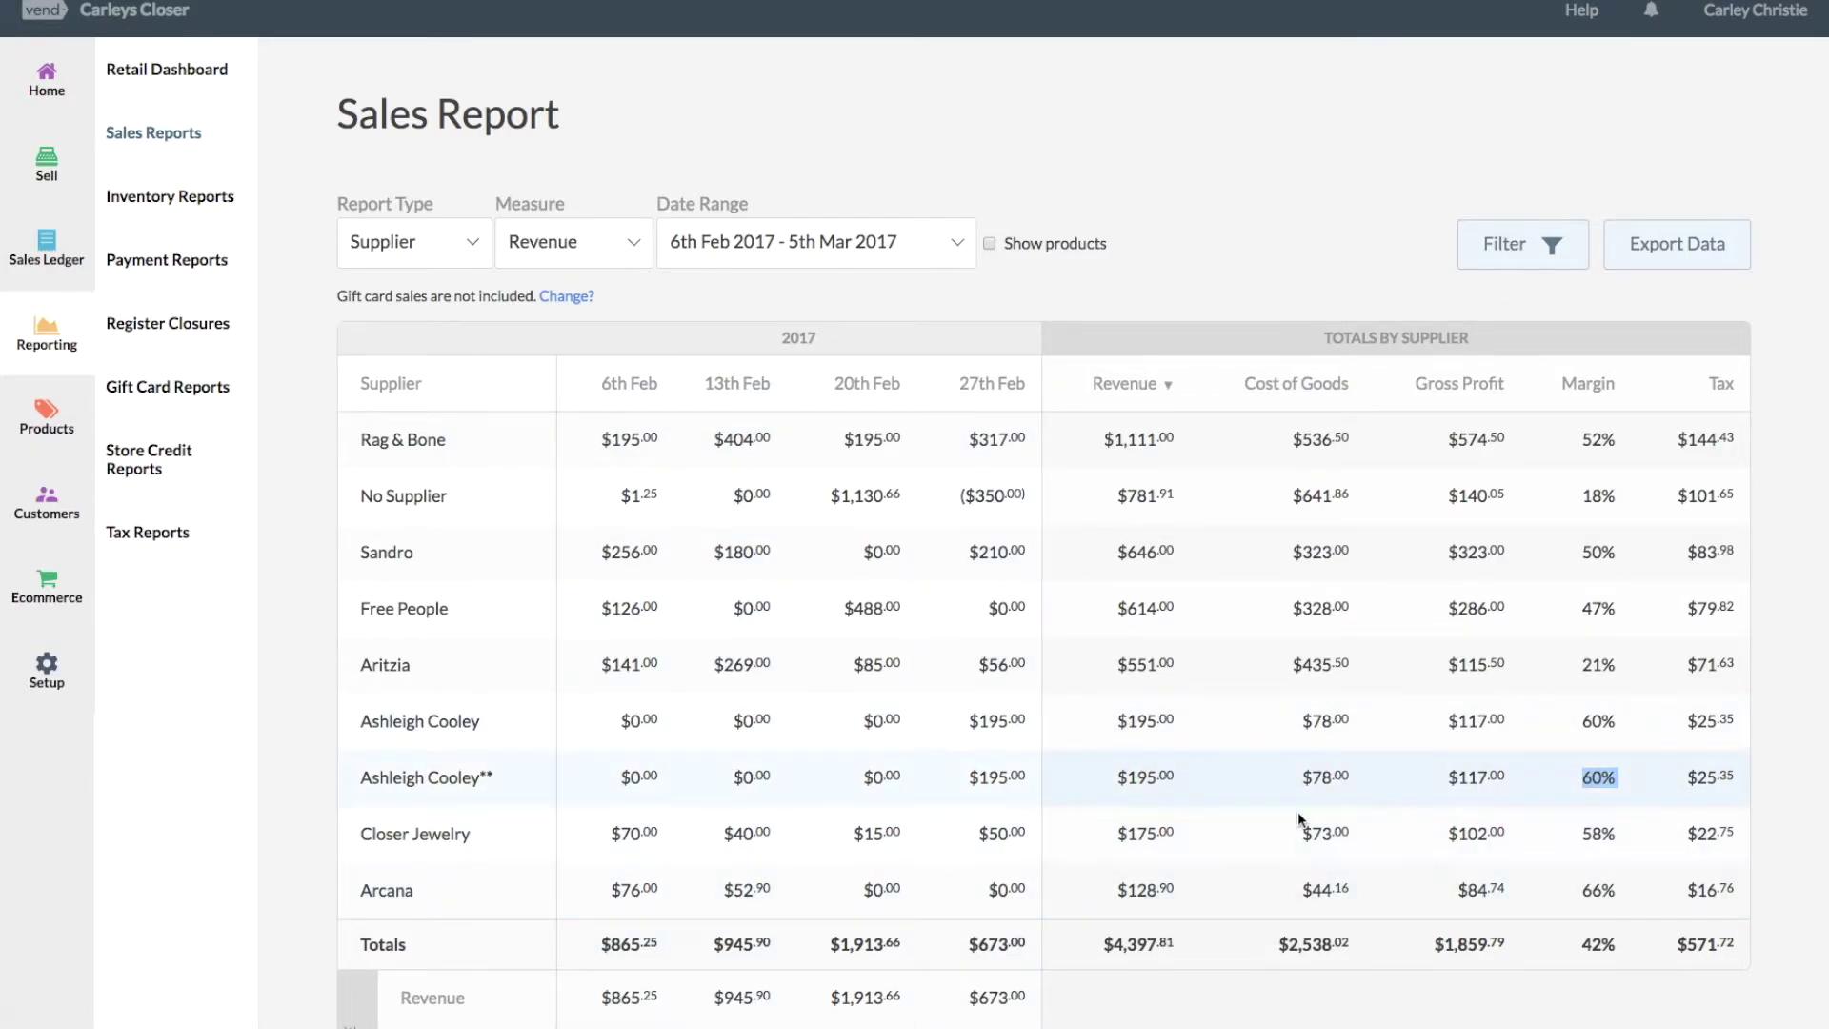
drag(481, 774, 512, 776)
drag(1296, 777, 1368, 774)
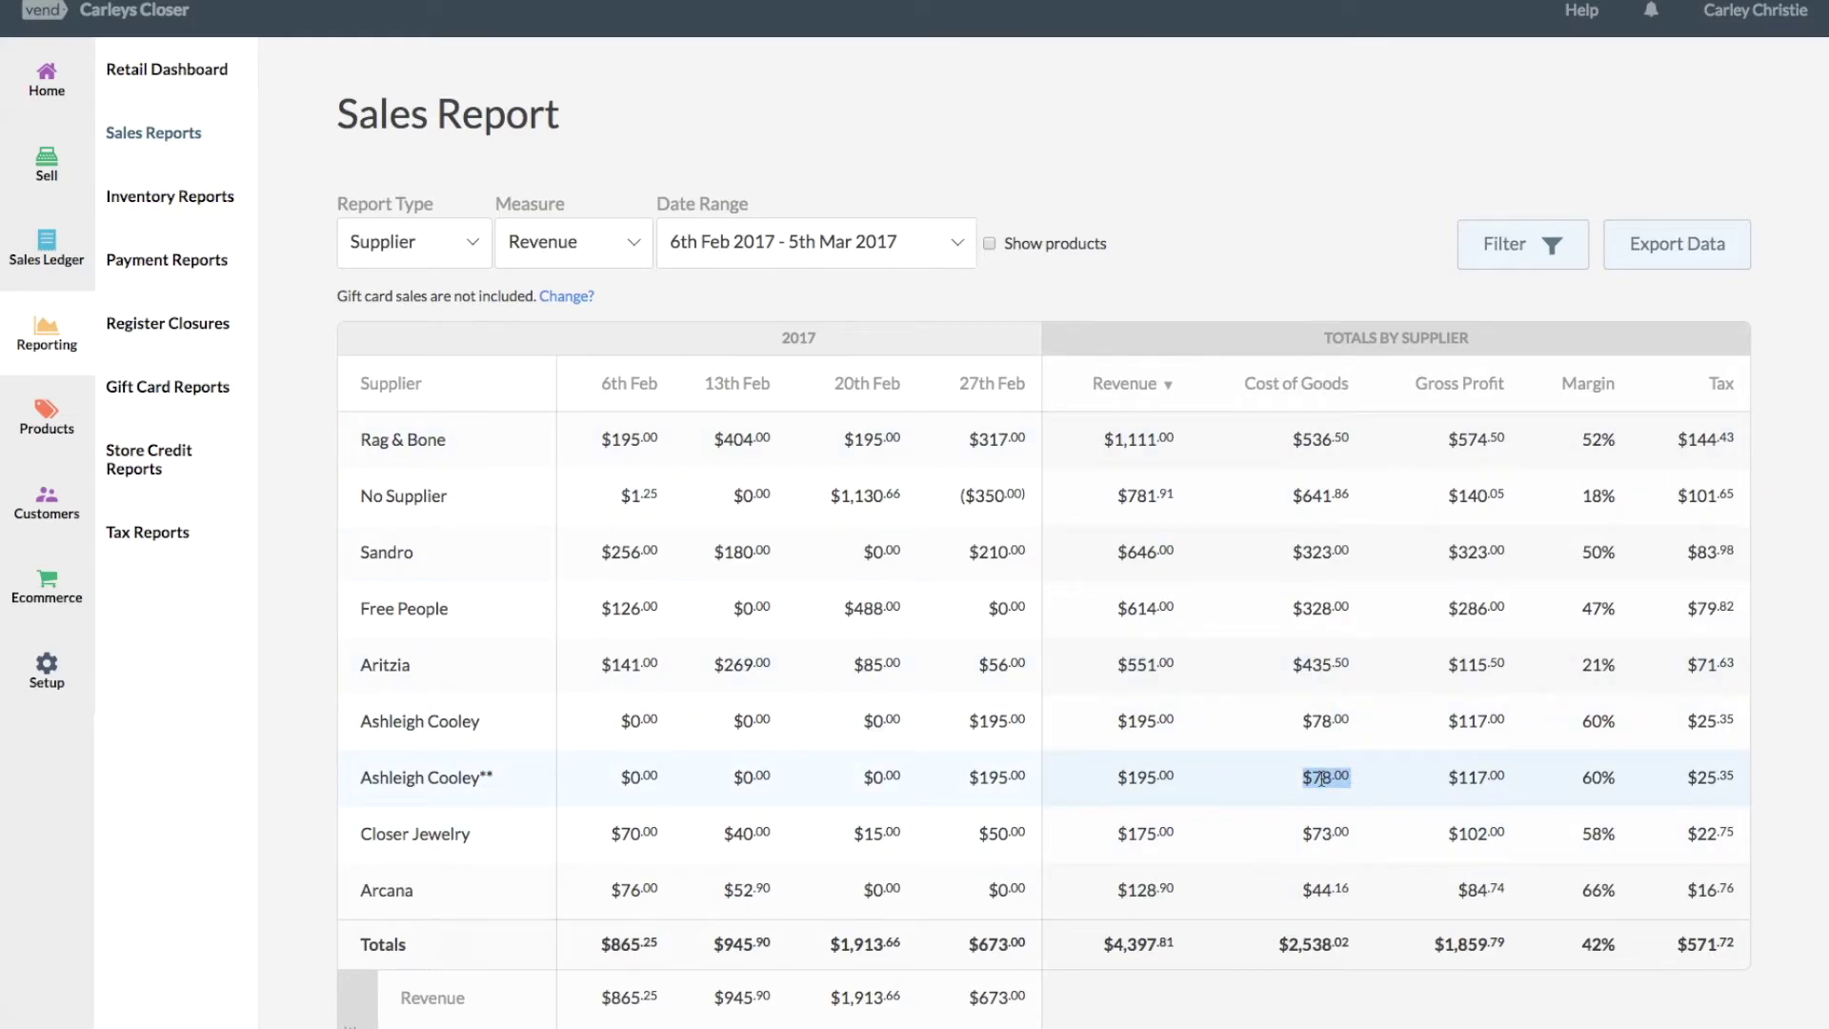